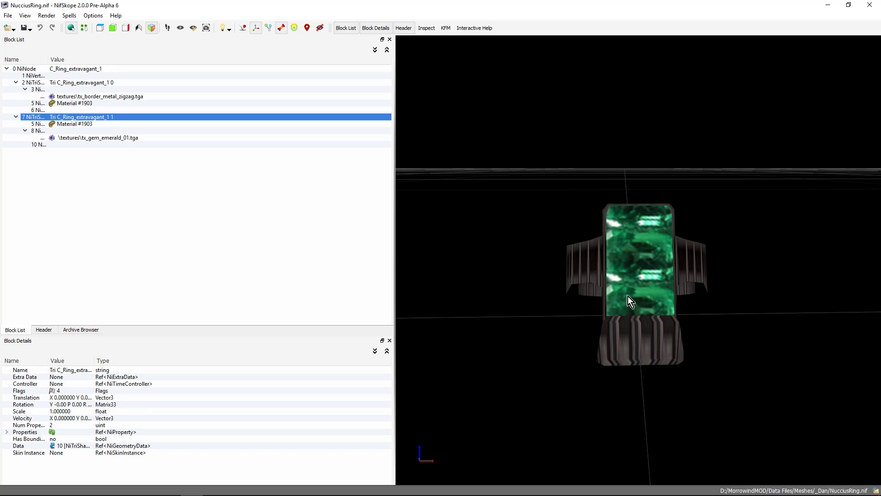
Step: Examine the ring mesh from several angles, highlighting its metal band and its emerald gem shape in turn
{"action": "left_click", "coordinate": [612, 342]}
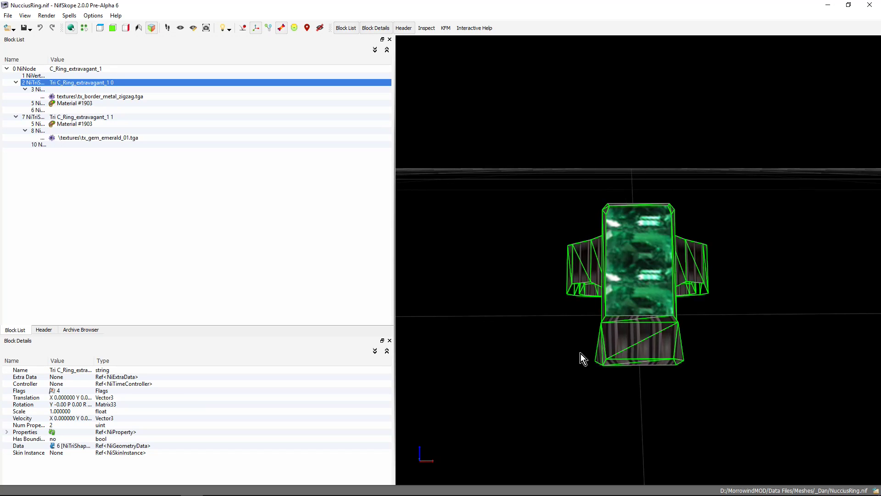
{"action": "left_click_drag", "start_coordinate": [580, 353], "coordinate": [591, 282]}
{"action": "left_click", "coordinate": [604, 268]}
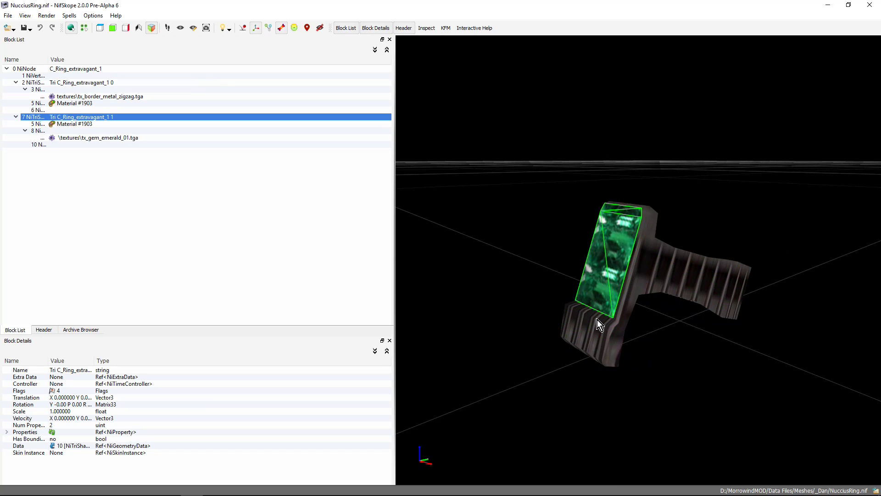
{"action": "left_click", "coordinate": [599, 325]}
{"action": "left_click_drag", "start_coordinate": [534, 257], "coordinate": [546, 254]}
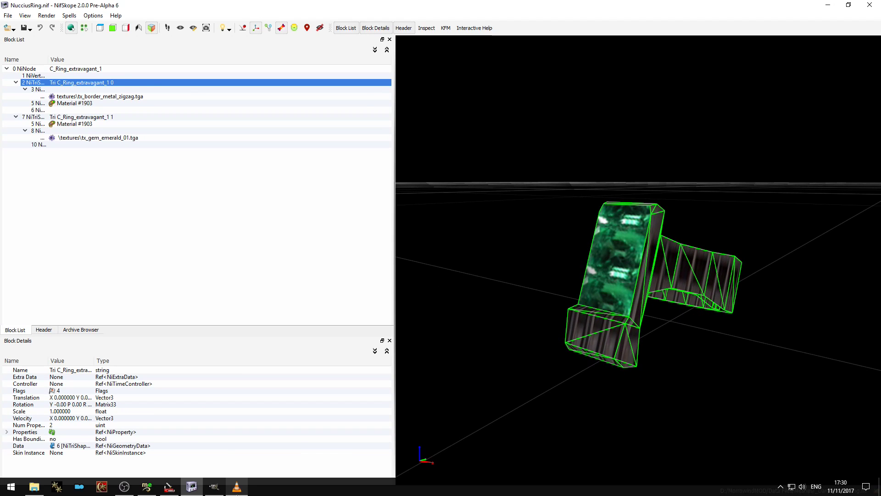
Step: Switch to TES Construction Set and review the properties of the ring placed in the Secret Storage cell, leaving them unchanged
{"action": "left_click", "coordinate": [169, 488]}
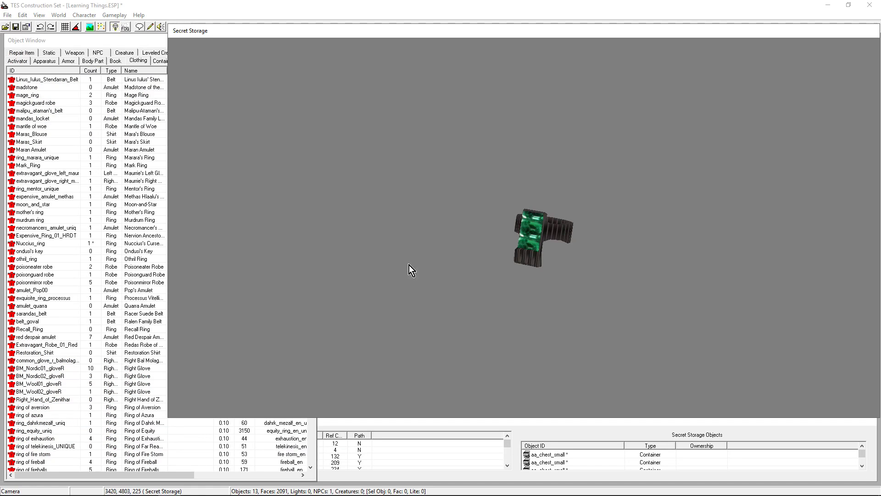
{"action": "left_click", "coordinate": [535, 255]}
{"action": "double_click", "coordinate": [535, 252]}
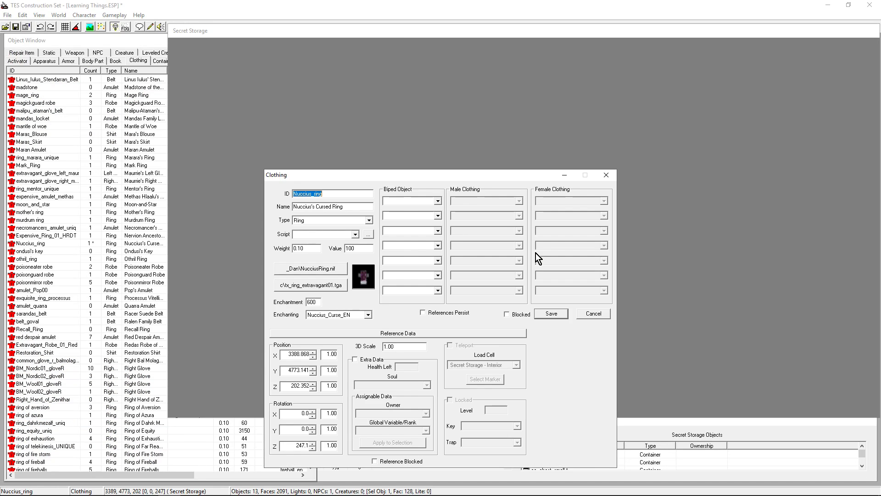
{"action": "left_click_drag", "start_coordinate": [434, 174], "coordinate": [251, 97]}
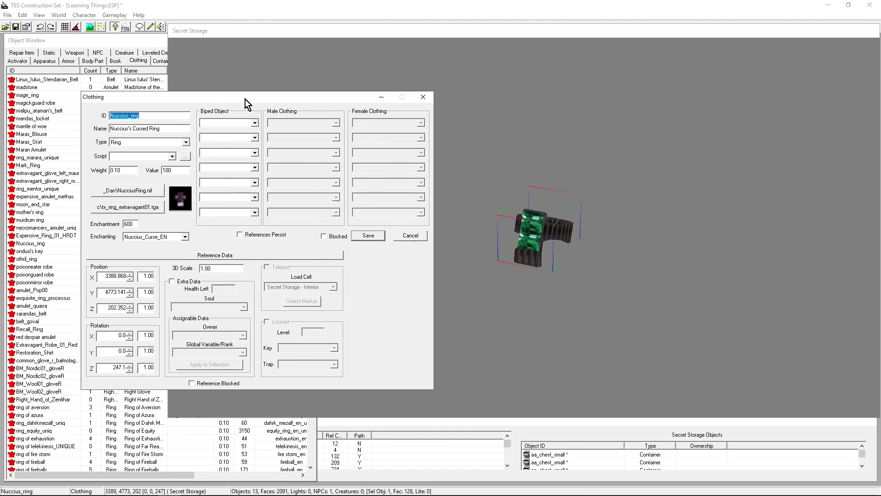
{"action": "left_click", "coordinate": [428, 98]}
{"action": "left_click", "coordinate": [431, 278]}
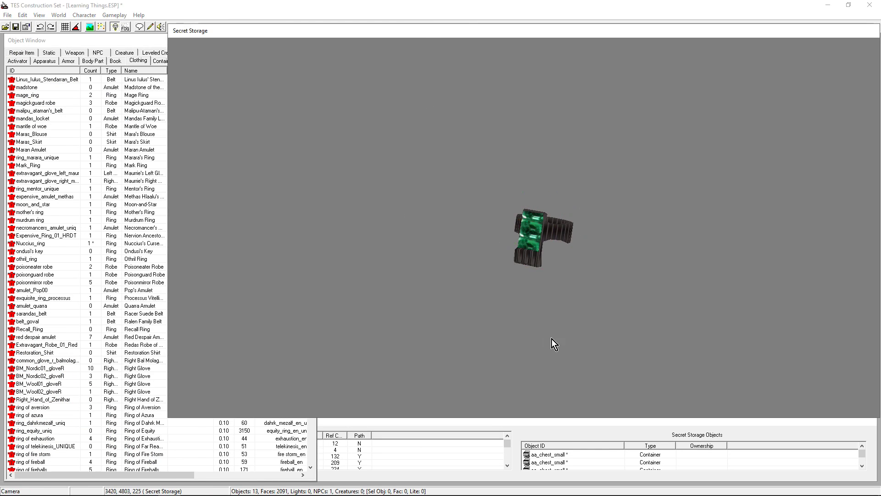
Step: Turn the ring to an angled view in the Secret Storage cell and compare its look with the fog display toggled
{"action": "left_click", "coordinate": [525, 230]}
{"action": "left_click_drag", "start_coordinate": [583, 278], "coordinate": [733, 184]}
{"action": "left_click", "coordinate": [732, 185]}
{"action": "left_click_drag", "start_coordinate": [679, 189], "coordinate": [723, 182]}
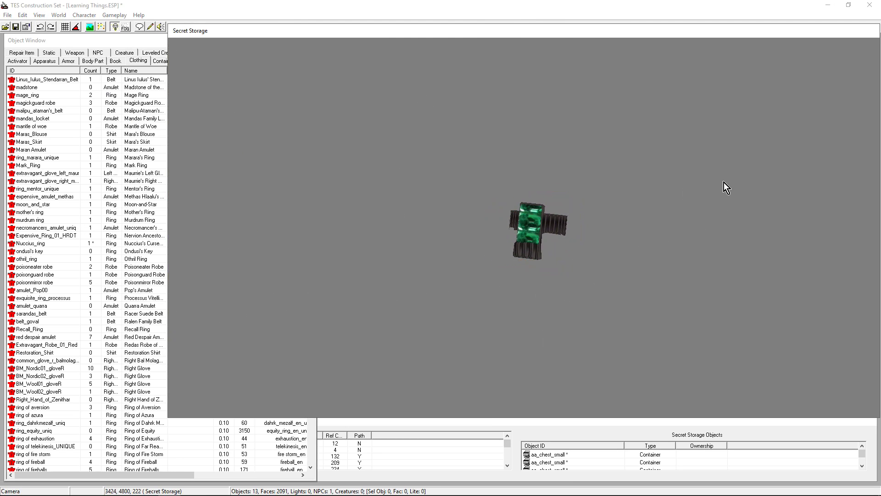
{"action": "left_click", "coordinate": [537, 249]}
{"action": "left_click_drag", "start_coordinate": [537, 249], "coordinate": [531, 233]}
{"action": "left_click", "coordinate": [666, 229]}
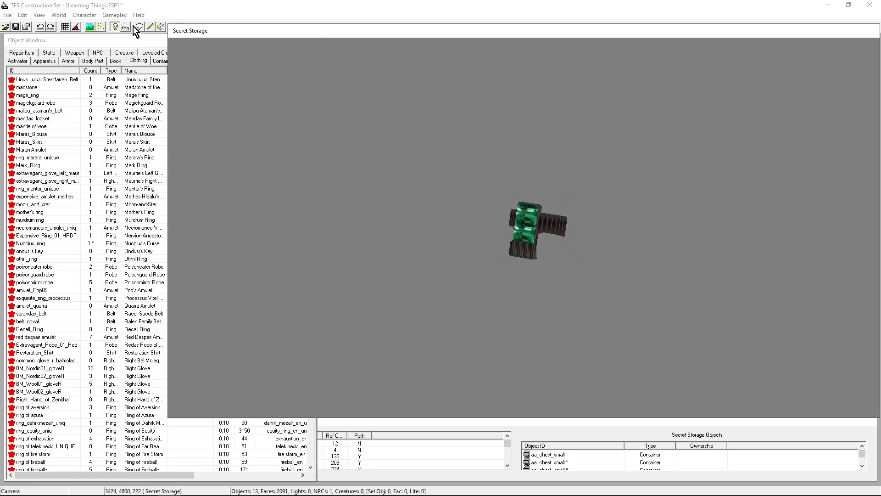
{"action": "left_click", "coordinate": [125, 29]}
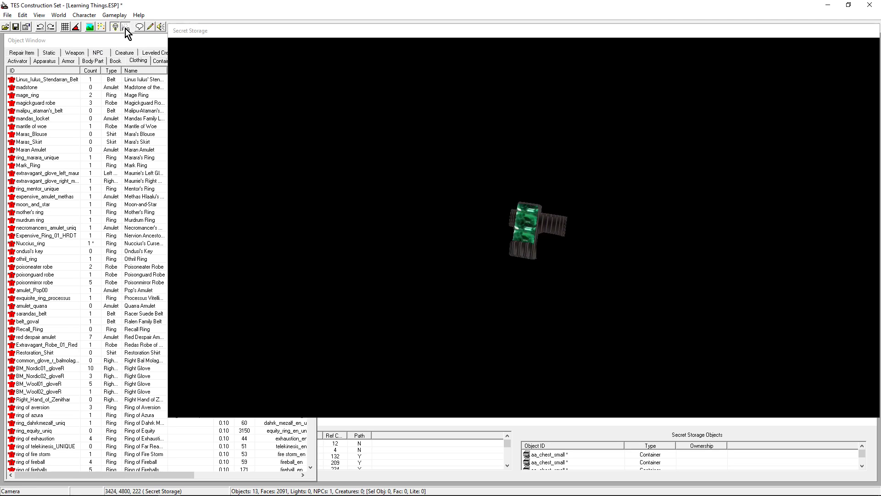
{"action": "left_click", "coordinate": [125, 29]}
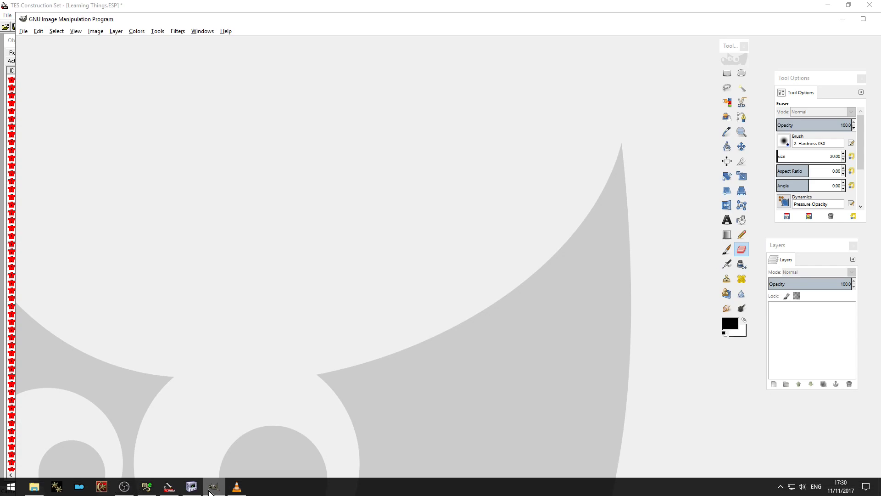
Step: Switch to GIMP and create a new 640 × 400 px image filled with transparency
{"action": "left_click", "coordinate": [213, 486]}
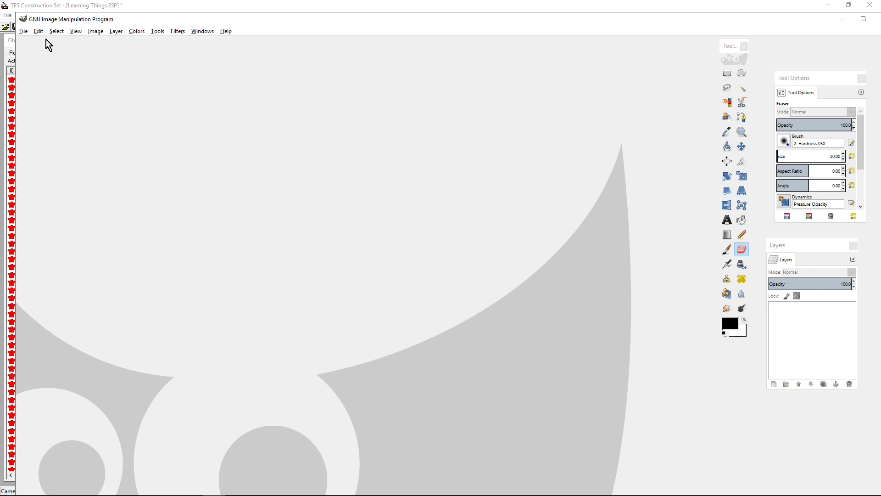
{"action": "left_click", "coordinate": [24, 31]}
{"action": "mouse_move", "coordinate": [39, 35]}
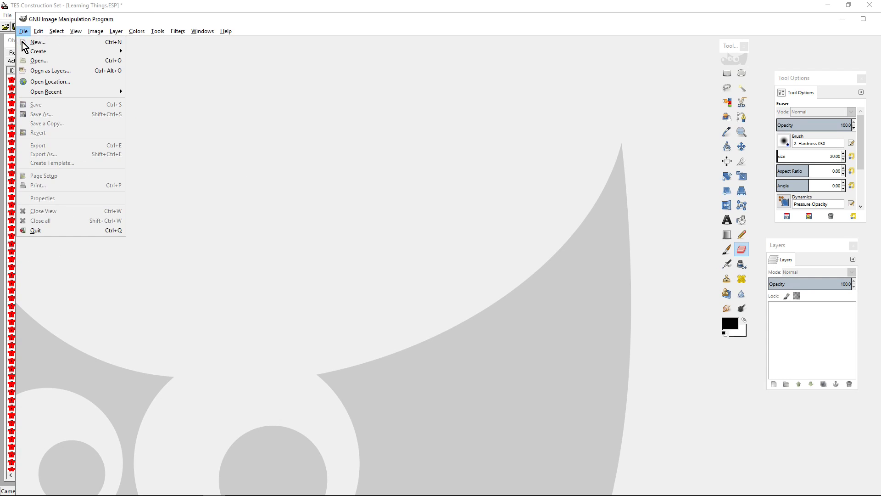
{"action": "left_click", "coordinate": [27, 41]}
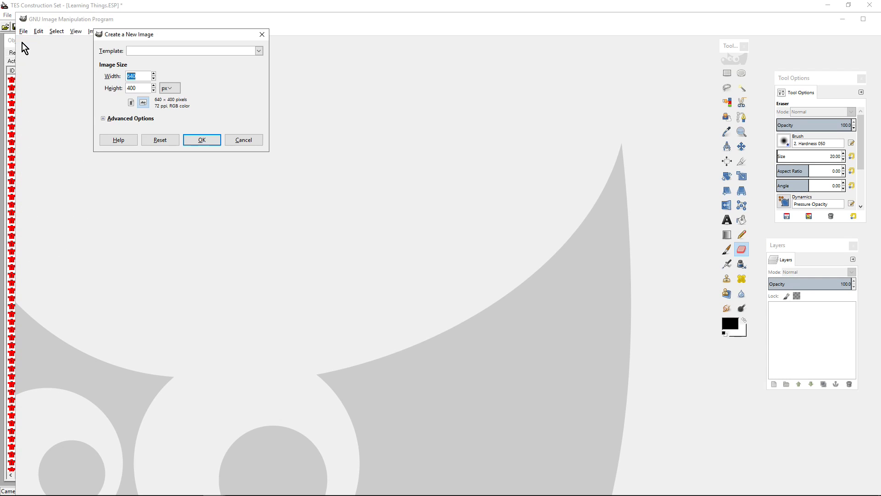
{"action": "left_click", "coordinate": [112, 120]}
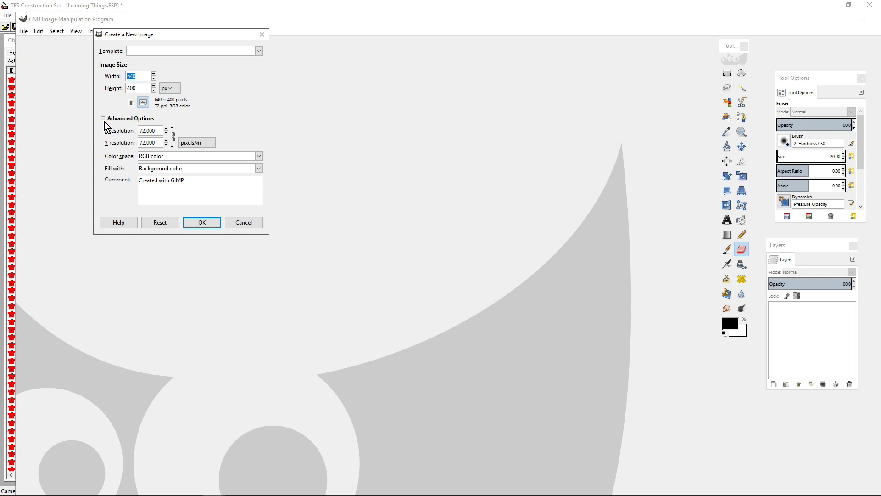
{"action": "left_click", "coordinate": [156, 169]}
{"action": "left_click", "coordinate": [148, 208]}
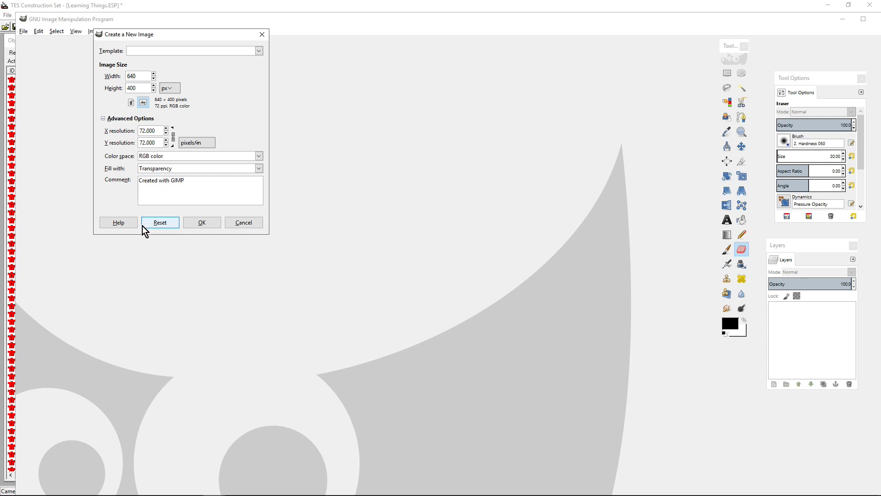
{"action": "left_click", "coordinate": [196, 226]}
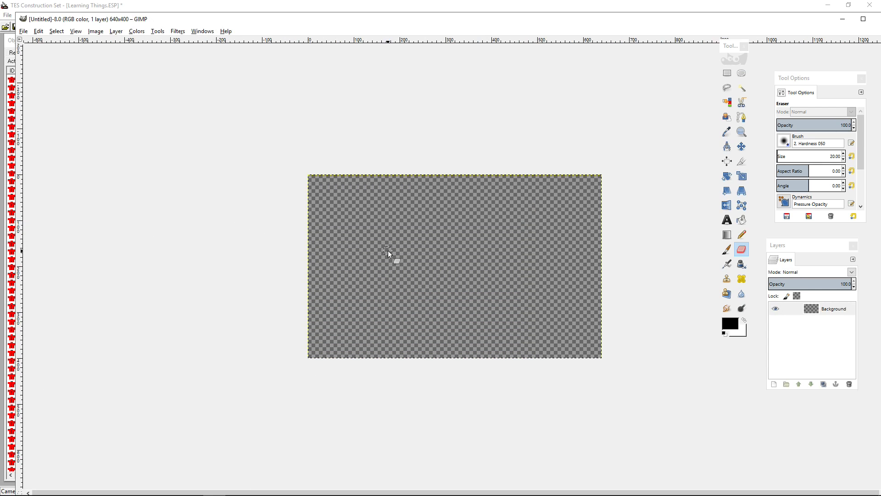
Step: Paste the ring screenshot into the transparent image and erase a freehand test area in the grey beside the ring
{"action": "key", "text": "ctrl+v"}
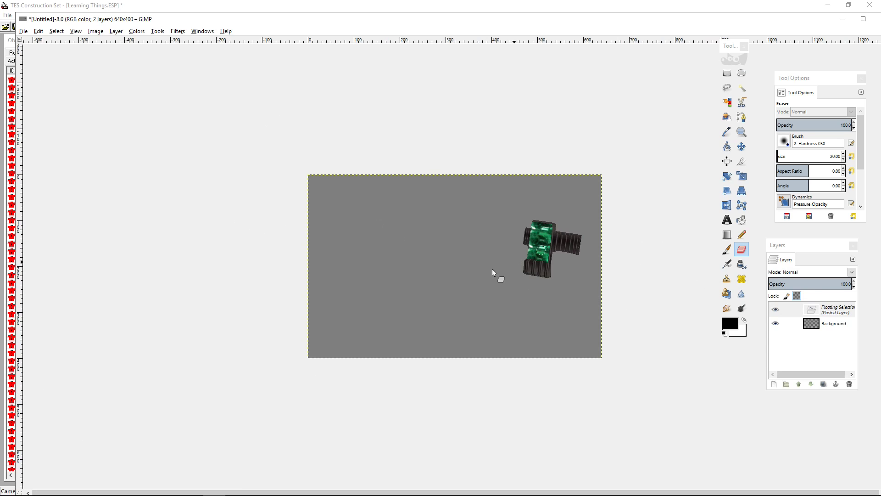
{"action": "mouse_move", "coordinate": [409, 273]}
{"action": "left_mouse_down"}
{"action": "mouse_move", "coordinate": [424, 310]}
{"action": "mouse_move", "coordinate": [412, 280]}
{"action": "left_mouse_up"}
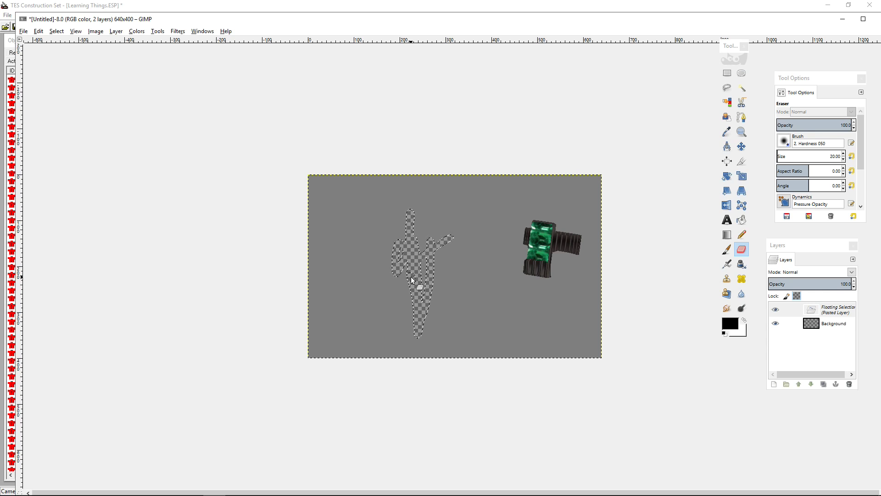
Step: Create a second 640 × 400 px image with the default background fill and maximize its window
{"action": "left_click", "coordinate": [21, 31]}
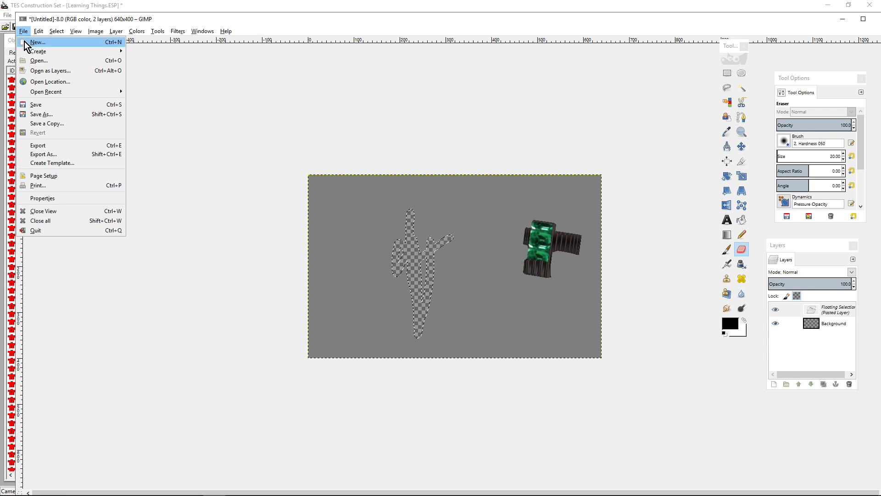
{"action": "left_click", "coordinate": [26, 43]}
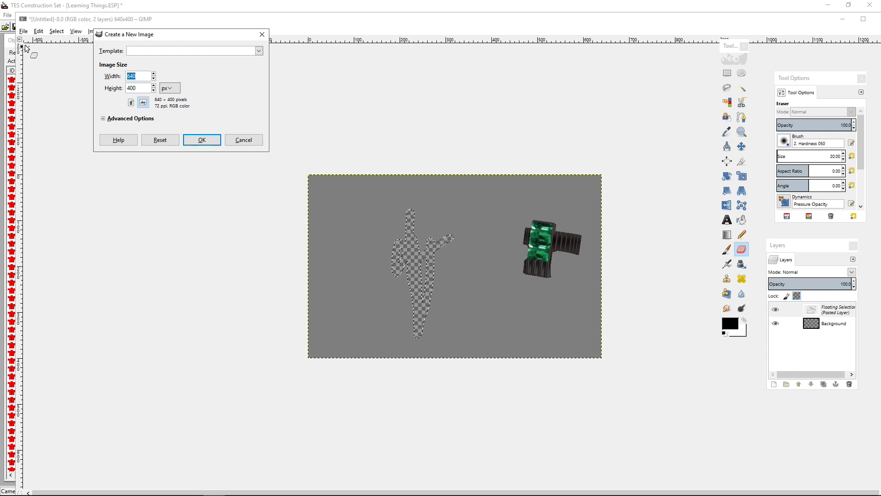
{"action": "left_click", "coordinate": [201, 140]}
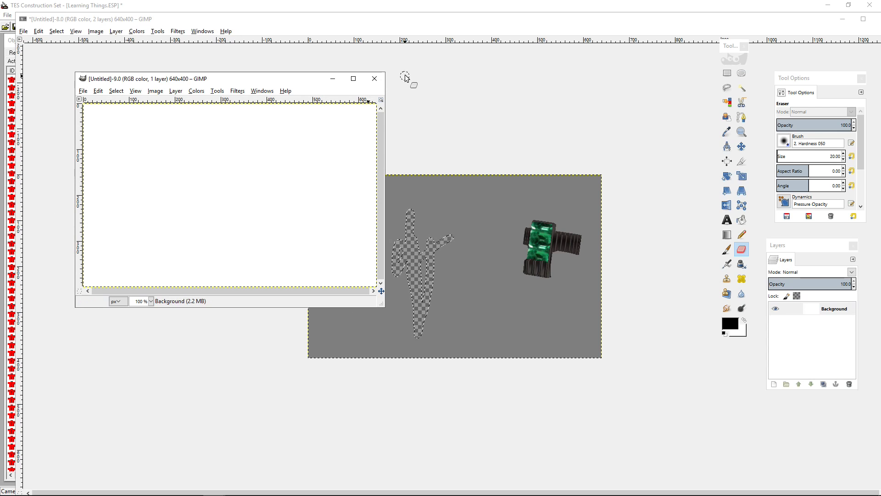
{"action": "left_click", "coordinate": [354, 79]}
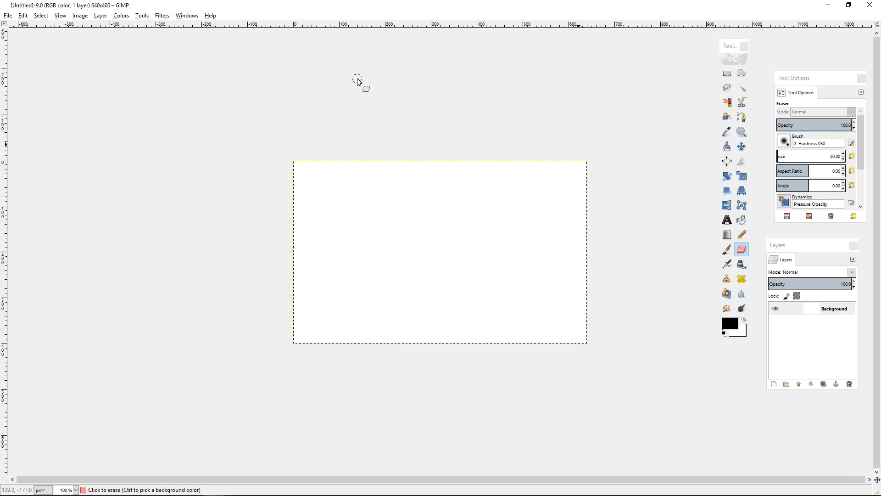
Step: Add an alpha channel to the white background layer and erase a looping freehand test stroke across its middle
{"action": "left_click", "coordinate": [99, 17]}
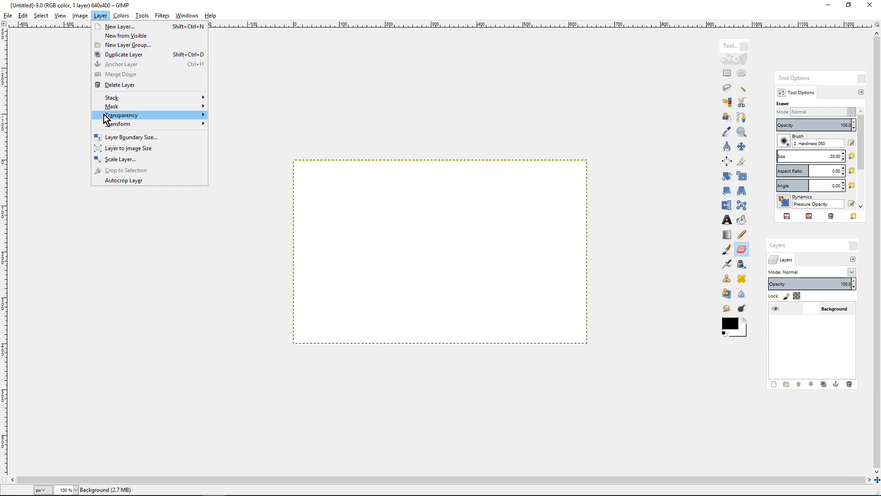
{"action": "mouse_move", "coordinate": [107, 118]}
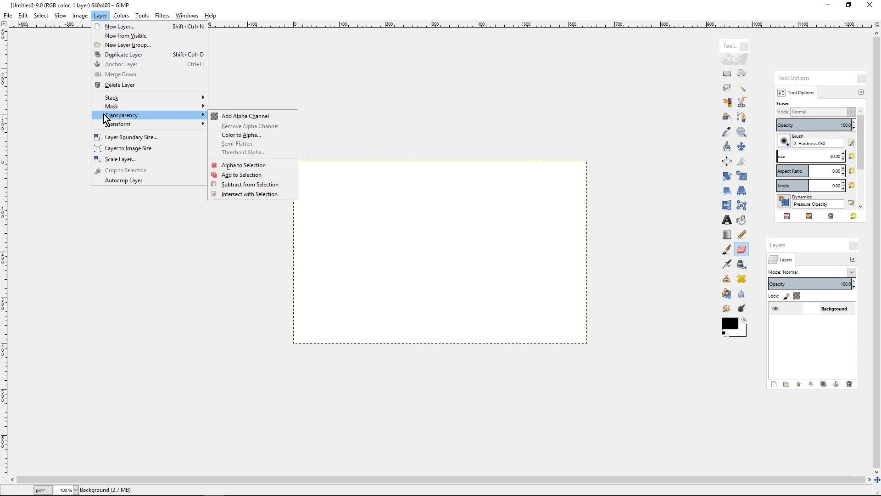
{"action": "left_click", "coordinate": [223, 117]}
{"action": "left_click_drag", "start_coordinate": [440, 214], "coordinate": [444, 270]}
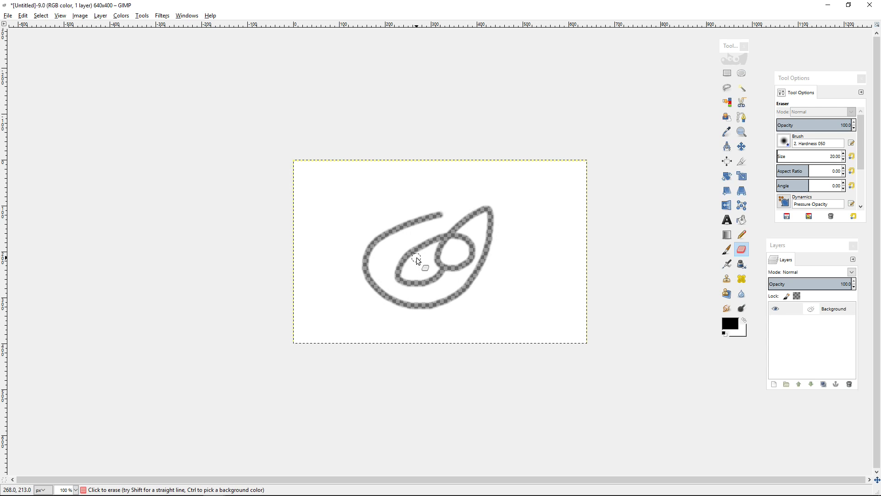
Step: Create another 640 × 400 px image with the default fill, maximize its window and paste the ring screenshot into it
{"action": "left_click", "coordinate": [6, 15]}
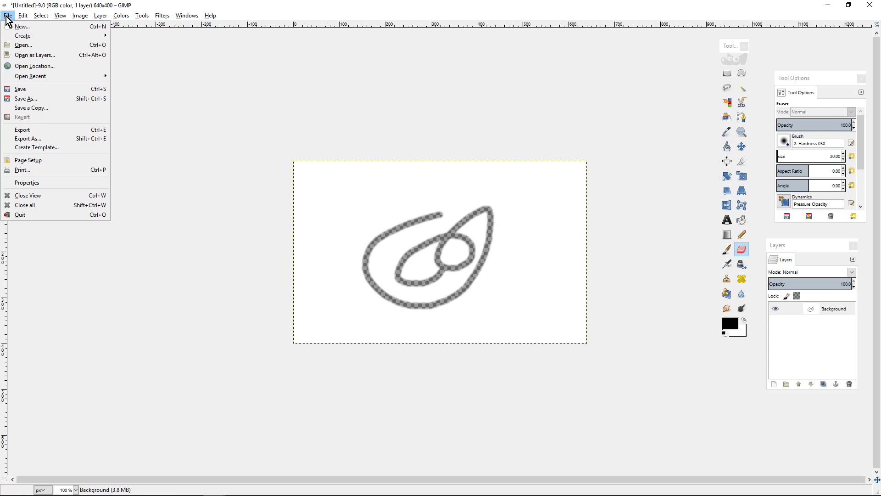
{"action": "left_click", "coordinate": [26, 27]}
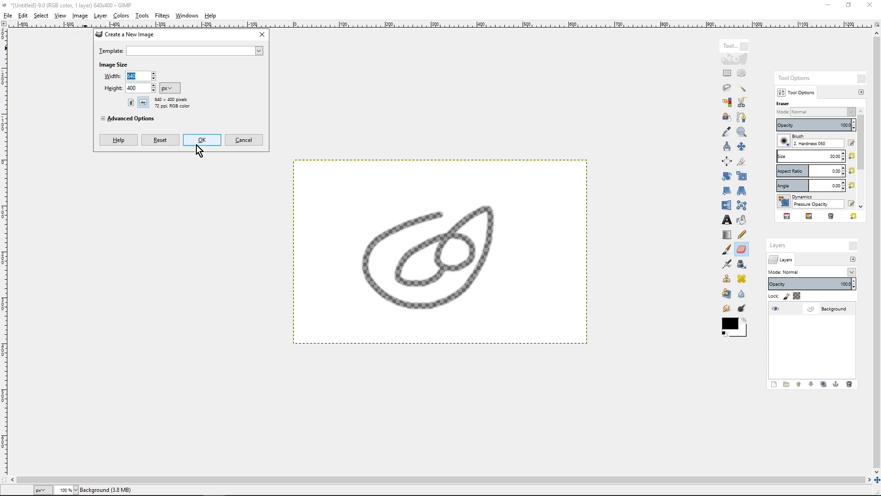
{"action": "left_click", "coordinate": [197, 145]}
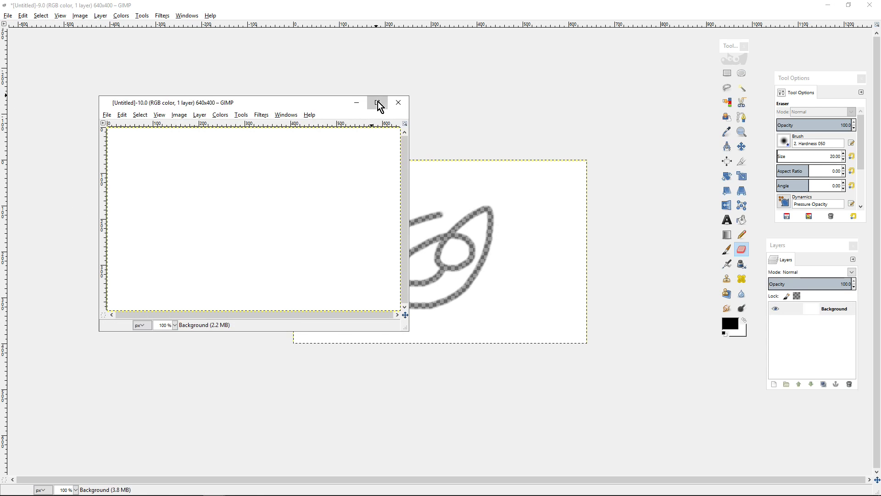
{"action": "left_click", "coordinate": [377, 104]}
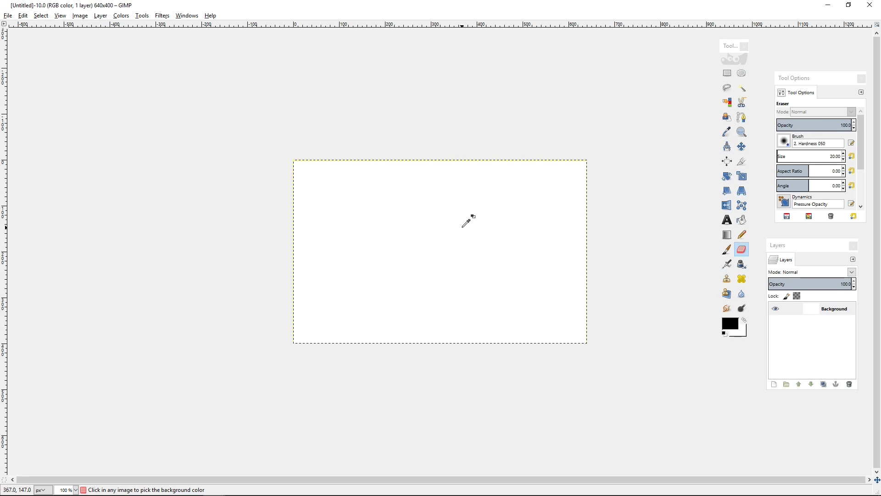
{"action": "key", "text": "ctrl+v"}
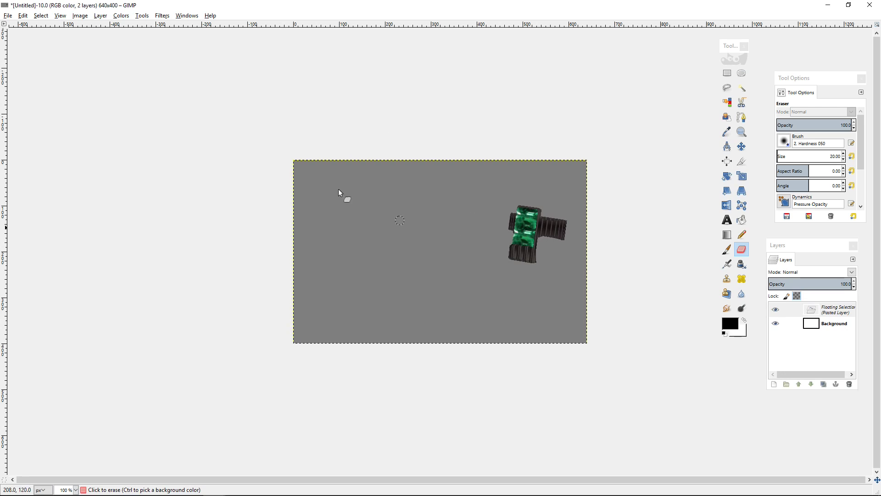
Step: Anchor the pasted floating selection with the ring to the background layer
{"action": "left_click", "coordinate": [102, 17]}
{"action": "mouse_move", "coordinate": [119, 117]}
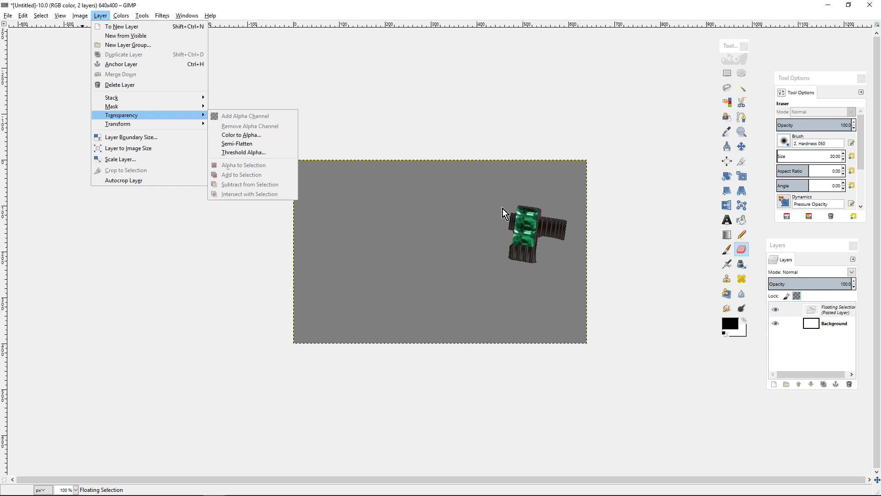
{"action": "left_click", "coordinate": [844, 311]}
{"action": "right_click", "coordinate": [841, 313]}
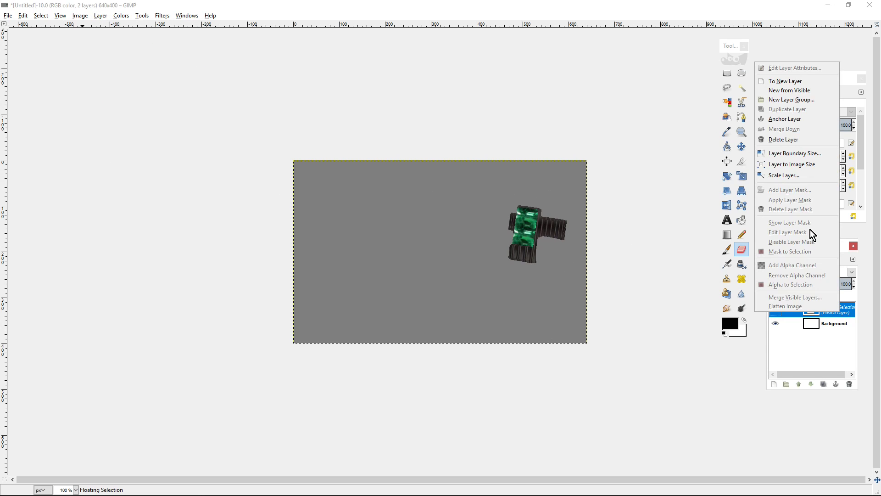
{"action": "left_click", "coordinate": [781, 121]}
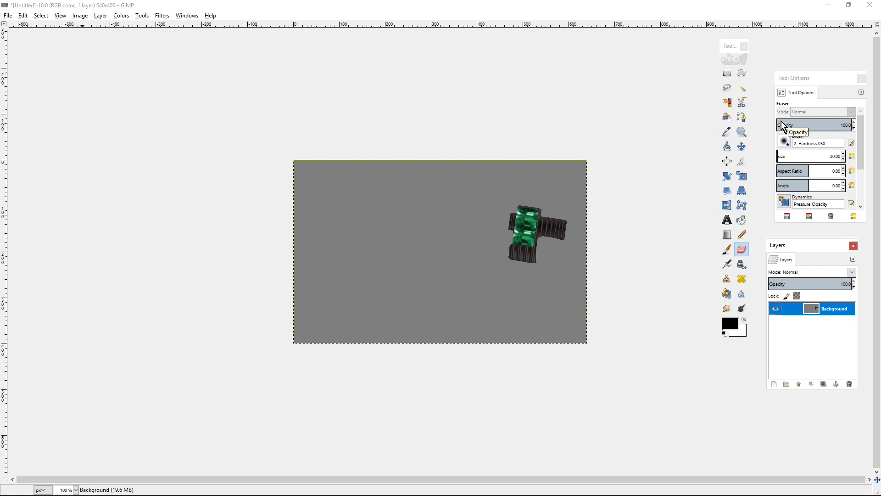
Step: Add an alpha channel to the background layer and erase a freehand test stroke in the grey area away from the ring
{"action": "left_click", "coordinate": [100, 15]}
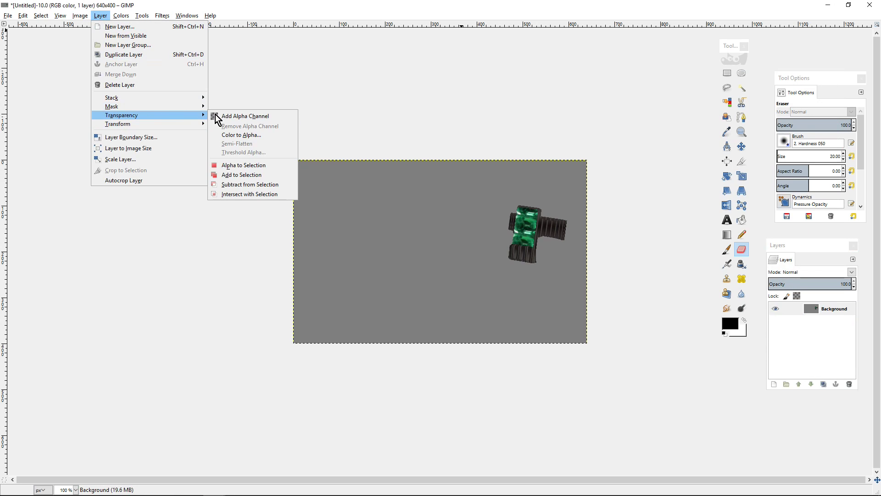
{"action": "left_click", "coordinate": [216, 114]}
{"action": "left_click_drag", "start_coordinate": [364, 234], "coordinate": [363, 292]}
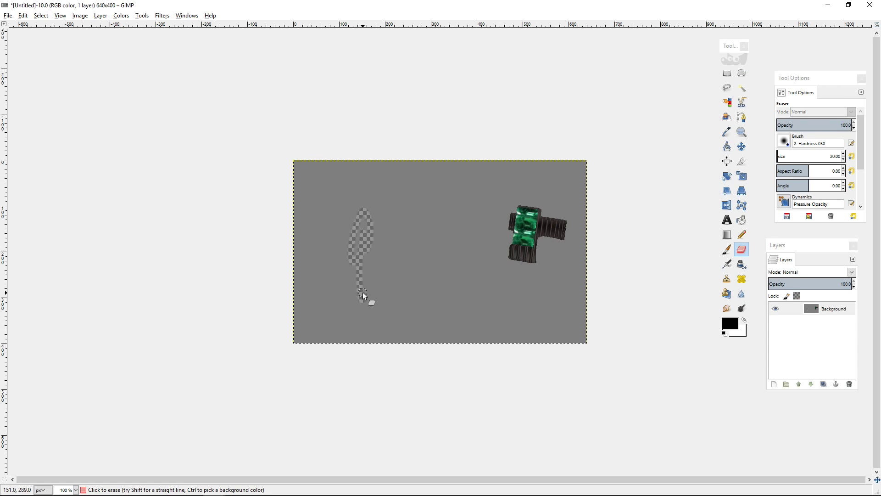
Step: Select all of the grey background around the ring with Select by Color
{"action": "left_click", "coordinate": [727, 102]}
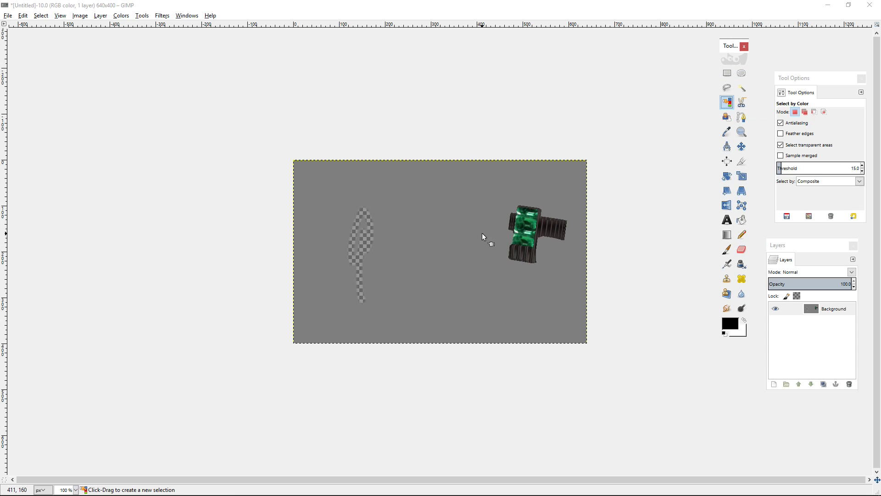
{"action": "left_click", "coordinate": [445, 226]}
{"action": "scroll", "coordinate": [486, 312], "scroll_direction": "up", "scroll_amount": 1}
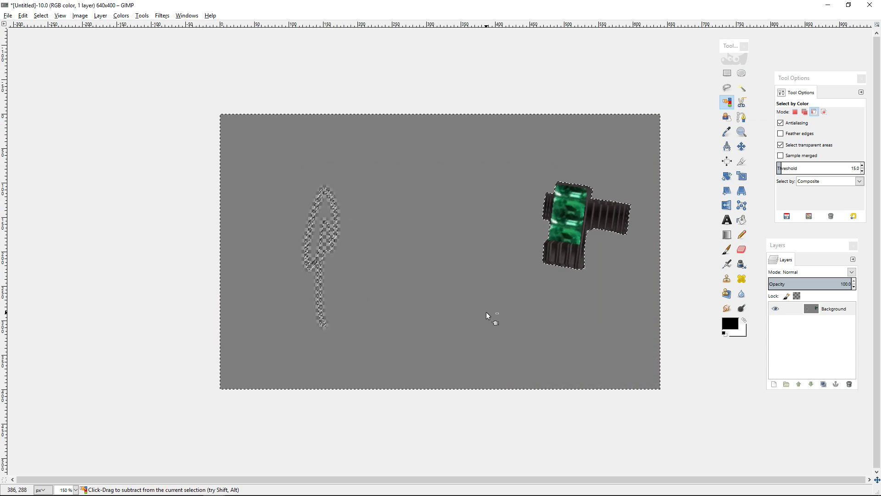
{"action": "scroll", "coordinate": [486, 312], "scroll_direction": "up", "scroll_amount": 1}
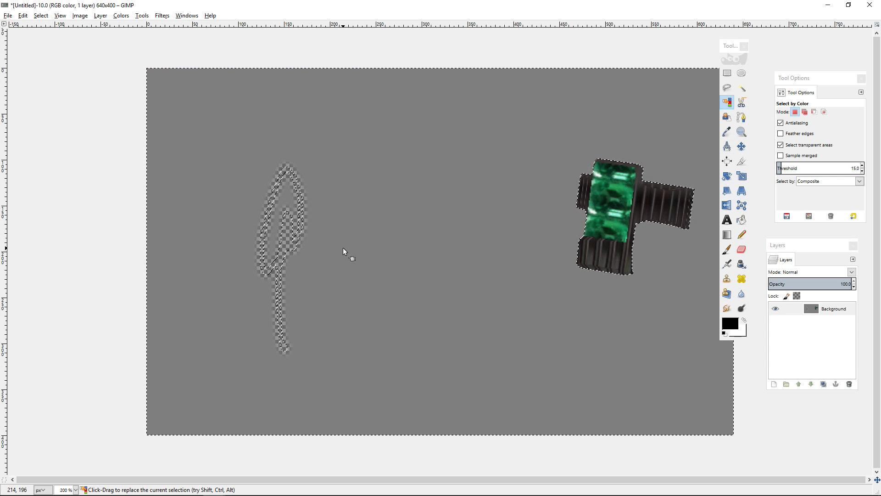
Step: Enlarge the eraser to about 263 px and erase the selected grey background around the ring
{"action": "left_click", "coordinate": [737, 252]}
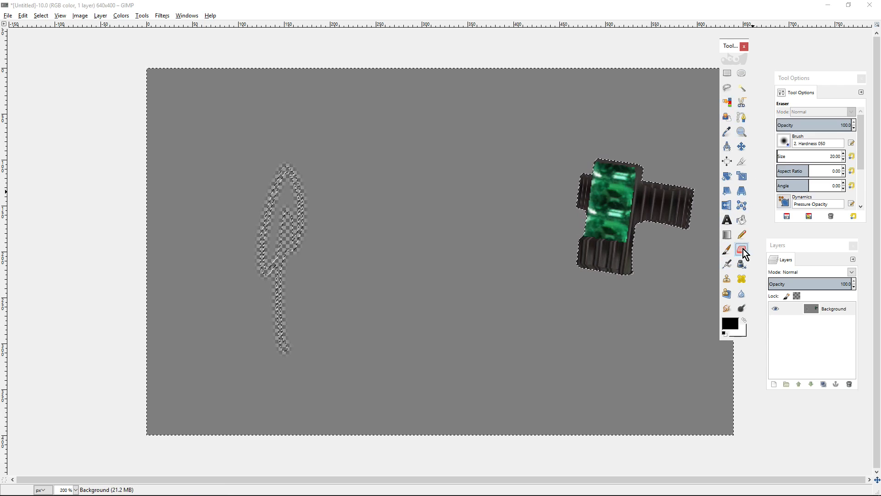
{"action": "left_click", "coordinate": [792, 156]}
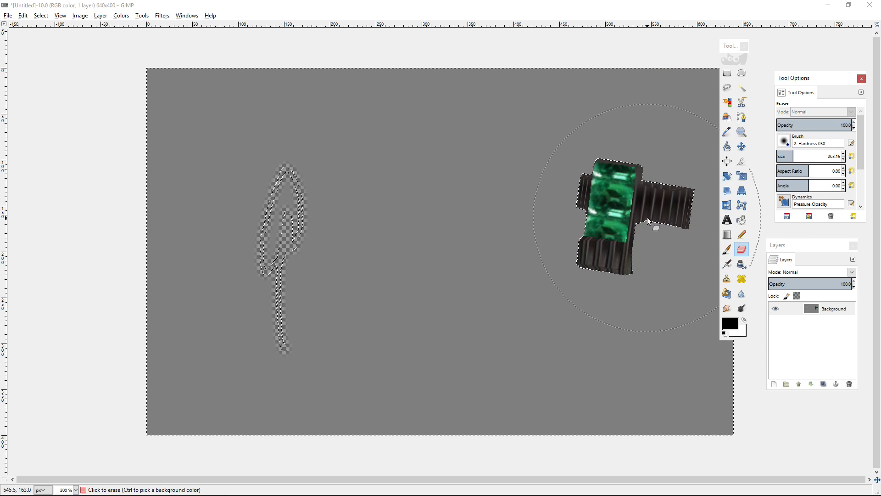
{"action": "mouse_move", "coordinate": [647, 217]}
{"action": "left_mouse_down"}
{"action": "mouse_move", "coordinate": [609, 148]}
{"action": "mouse_move", "coordinate": [656, 131]}
{"action": "mouse_move", "coordinate": [759, 164]}
{"action": "mouse_move", "coordinate": [606, 271]}
{"action": "mouse_move", "coordinate": [698, 251]}
{"action": "left_mouse_up"}
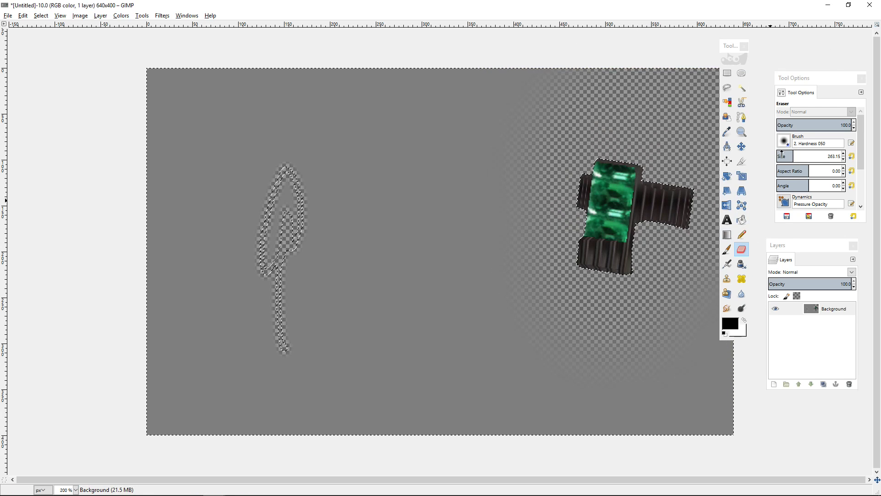
Step: Switch the eraser brush to 2. Hardness 100 and erase all the remaining grey background across the canvas
{"action": "left_click", "coordinate": [783, 141]}
{"action": "left_click", "coordinate": [809, 179]}
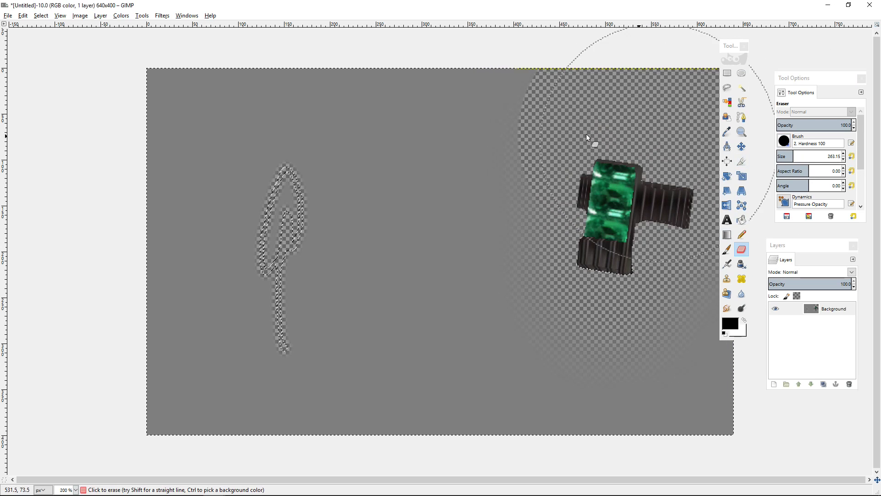
{"action": "mouse_move", "coordinate": [586, 137]}
{"action": "left_mouse_down"}
{"action": "mouse_move", "coordinate": [643, 206]}
{"action": "mouse_move", "coordinate": [660, 324]}
{"action": "mouse_move", "coordinate": [657, 158]}
{"action": "mouse_move", "coordinate": [725, 260]}
{"action": "mouse_move", "coordinate": [659, 256]}
{"action": "left_mouse_up"}
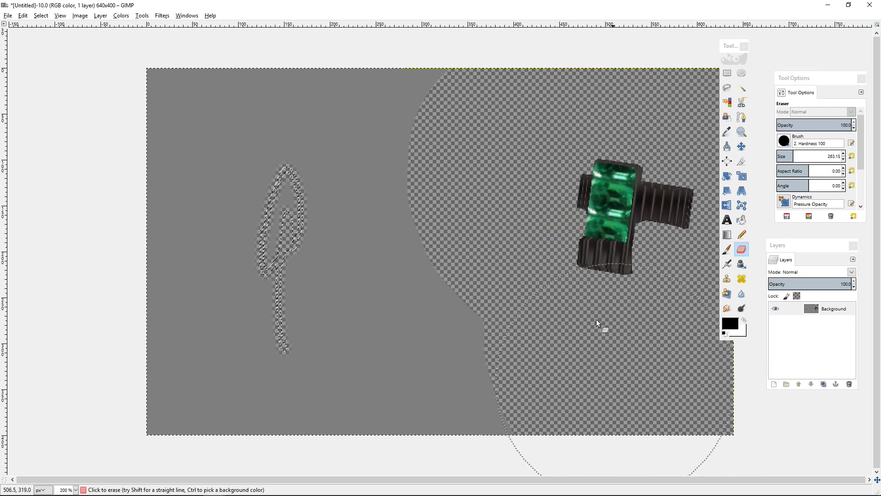
{"action": "mouse_move", "coordinate": [596, 318]}
{"action": "left_mouse_down"}
{"action": "mouse_move", "coordinate": [490, 360]}
{"action": "mouse_move", "coordinate": [434, 90]}
{"action": "mouse_move", "coordinate": [419, 209]}
{"action": "mouse_move", "coordinate": [343, 369]}
{"action": "mouse_move", "coordinate": [243, 315]}
{"action": "mouse_move", "coordinate": [187, 323]}
{"action": "mouse_move", "coordinate": [146, 202]}
{"action": "mouse_move", "coordinate": [183, 264]}
{"action": "mouse_move", "coordinate": [468, 394]}
{"action": "mouse_move", "coordinate": [666, 398]}
{"action": "mouse_move", "coordinate": [292, 346]}
{"action": "mouse_move", "coordinate": [202, 248]}
{"action": "mouse_move", "coordinate": [144, 66]}
{"action": "left_mouse_up"}
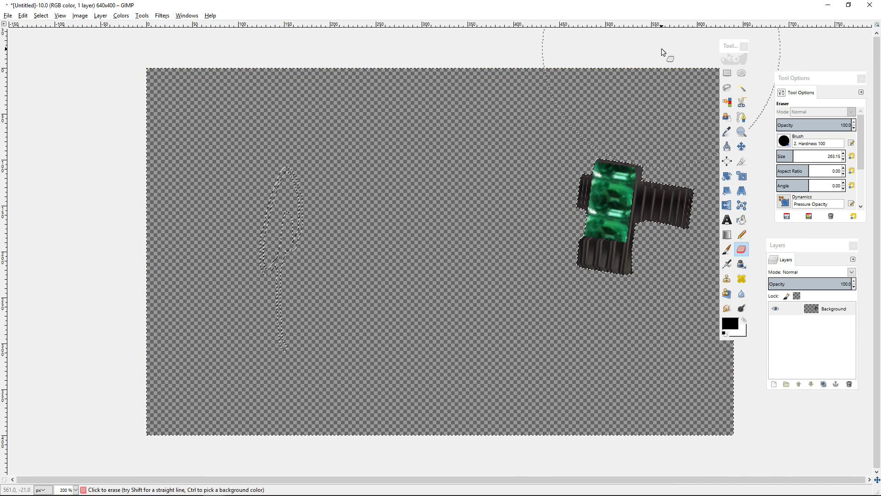
Step: Clear the color selection using the Rectangle Select tool
{"action": "left_click", "coordinate": [723, 74]}
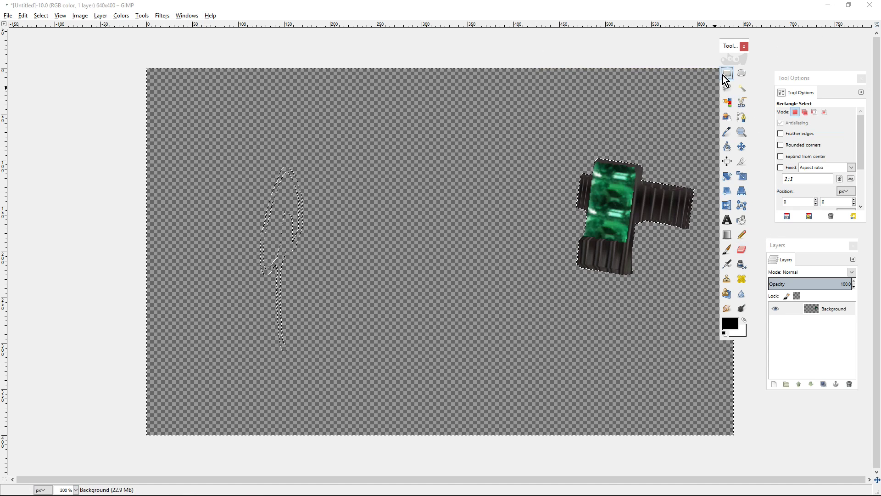
{"action": "mouse_move", "coordinate": [117, 56]}
{"action": "left_mouse_down"}
{"action": "mouse_move", "coordinate": [255, 125]}
{"action": "mouse_move", "coordinate": [787, 452]}
{"action": "mouse_move", "coordinate": [784, 438]}
{"action": "left_mouse_up"}
{"action": "left_click", "coordinate": [816, 434]}
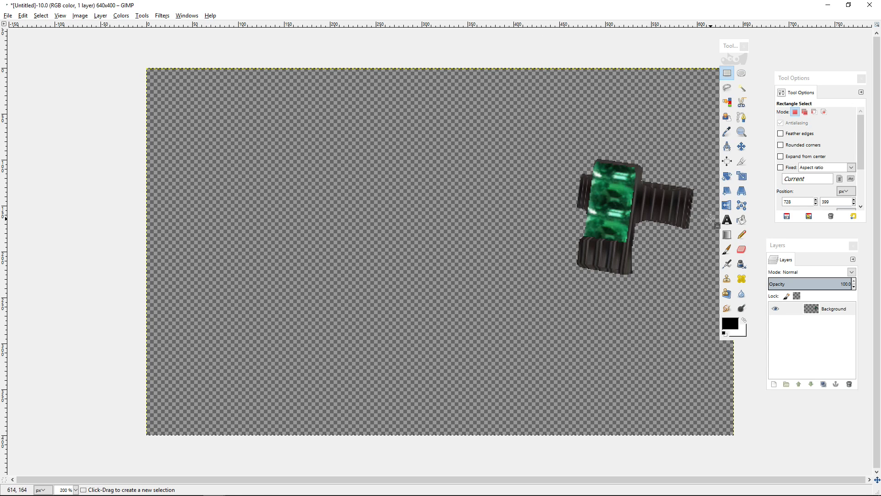
Step: Activate the Crop tool and set its aspect ratio value to 640:640
{"action": "left_click", "coordinate": [741, 162]}
{"action": "left_click", "coordinate": [814, 157]}
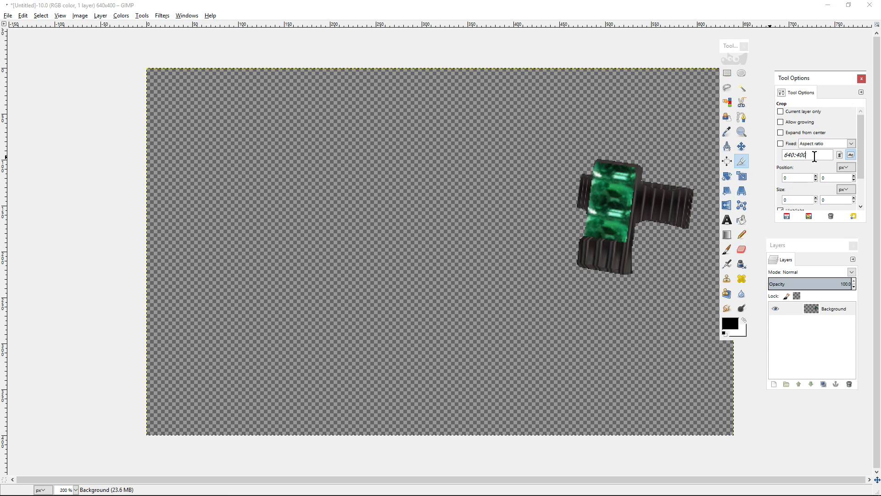
{"action": "left_click_drag", "start_coordinate": [814, 156], "coordinate": [797, 156]}
{"action": "type", "text": "0"}
Step: Try cropping the image to a 302 × 233 px empty area beside the ring and undo the crop
{"action": "left_click_drag", "start_coordinate": [278, 134], "coordinate": [553, 347]}
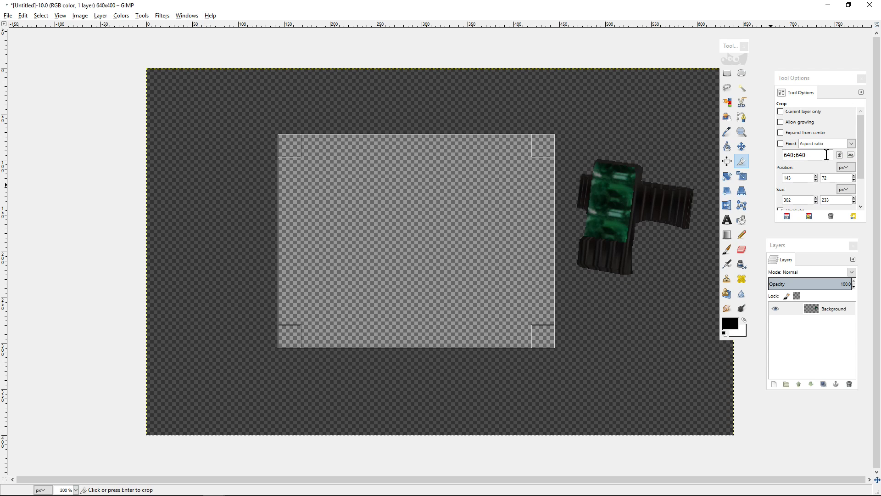
{"action": "double_click", "coordinate": [824, 153]}
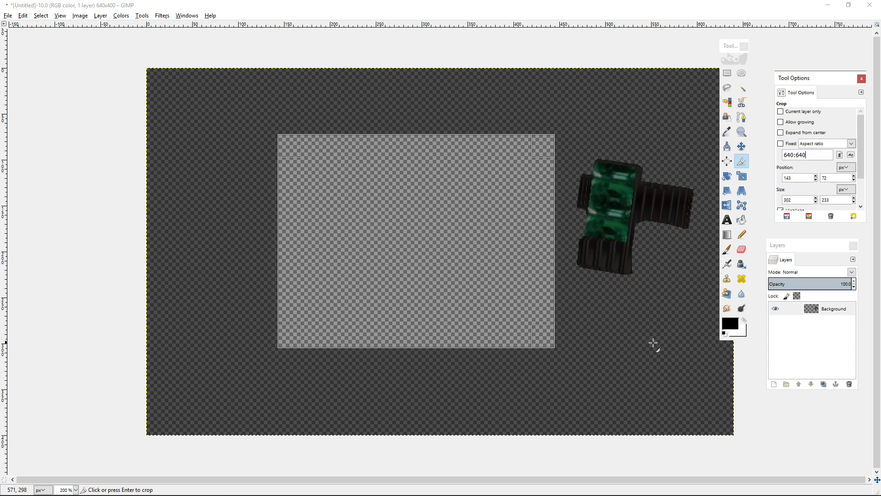
{"action": "left_click", "coordinate": [353, 226]}
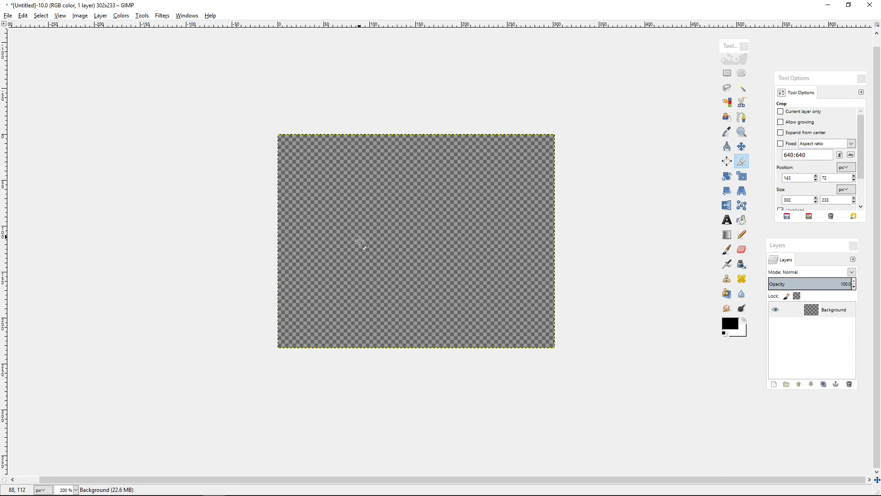
{"action": "left_click", "coordinate": [22, 16]}
{"action": "left_click", "coordinate": [26, 28]}
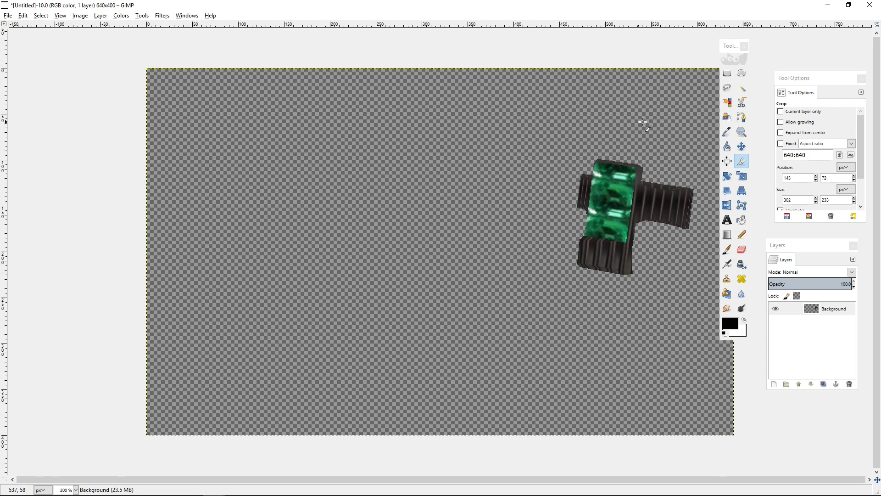
Step: Fix the crop's aspect ratio and place a square crop area of about 254 px over the ring
{"action": "left_click", "coordinate": [826, 156]}
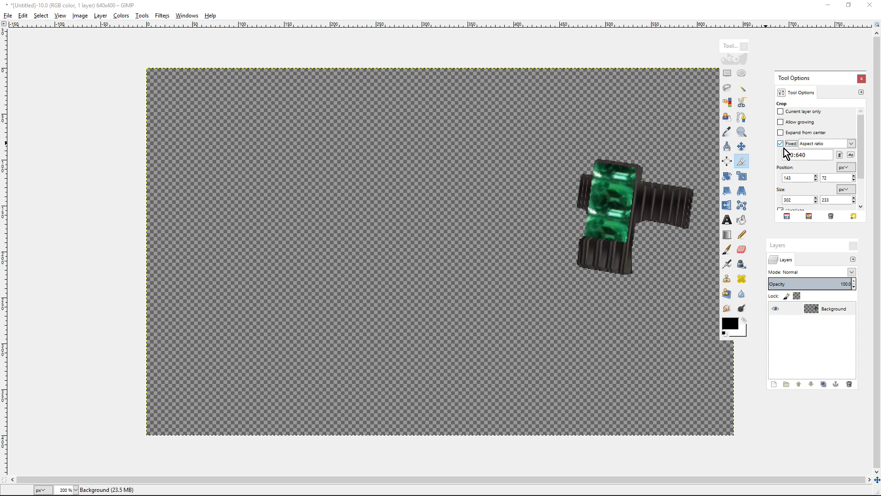
{"action": "left_click_drag", "start_coordinate": [288, 133], "coordinate": [520, 256]}
{"action": "left_click_drag", "start_coordinate": [384, 223], "coordinate": [586, 203]}
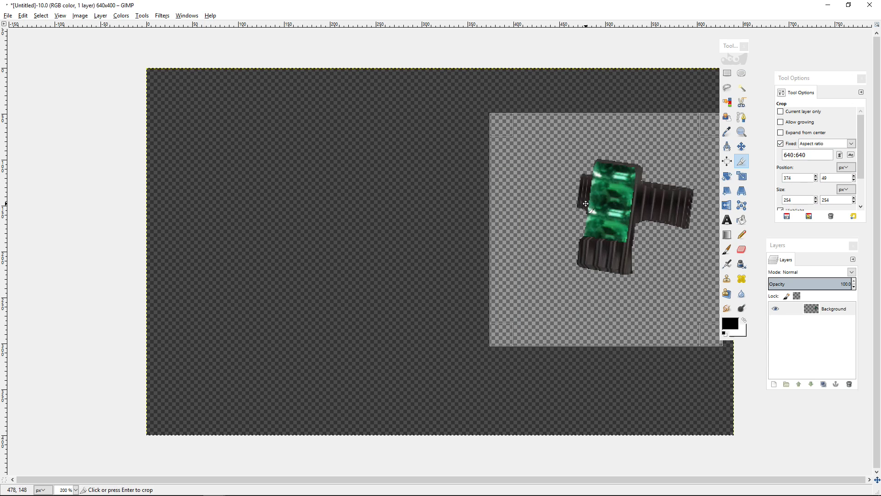
Step: Shrink and centre the square crop area to about 145 × 145 px around the ring and crop the image to it
{"action": "left_click_drag", "start_coordinate": [503, 127], "coordinate": [601, 198]}
{"action": "left_click_drag", "start_coordinate": [660, 292], "coordinate": [644, 244]}
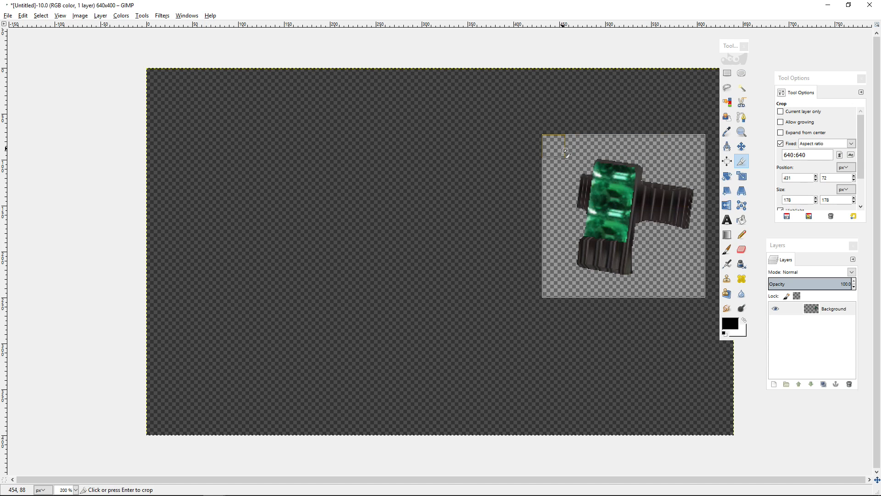
{"action": "left_click_drag", "start_coordinate": [565, 152], "coordinate": [594, 181]}
{"action": "mouse_move", "coordinate": [649, 251]}
{"action": "left_mouse_down"}
{"action": "mouse_move", "coordinate": [641, 243]}
{"action": "mouse_move", "coordinate": [647, 247]}
{"action": "left_mouse_up"}
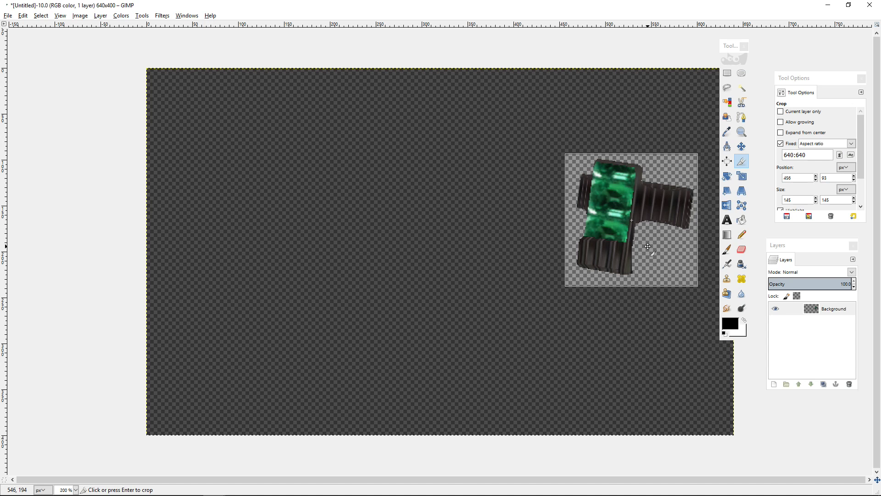
{"action": "key", "text": "Return"}
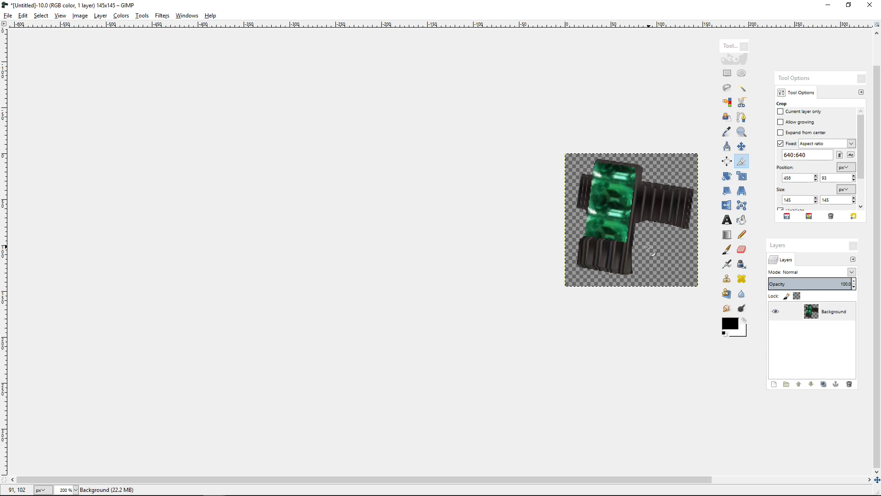
Step: Scale the cropped ring image to 32 × 32 px
{"action": "left_click", "coordinate": [81, 16]}
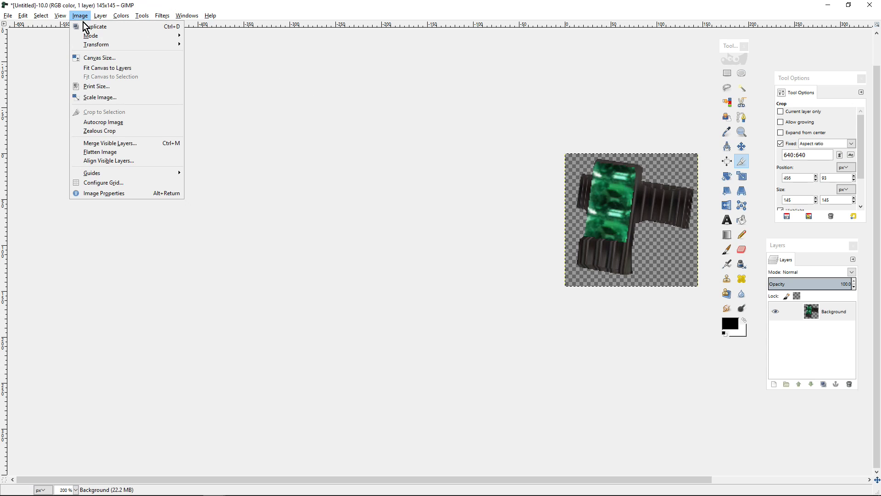
{"action": "left_click", "coordinate": [92, 98]}
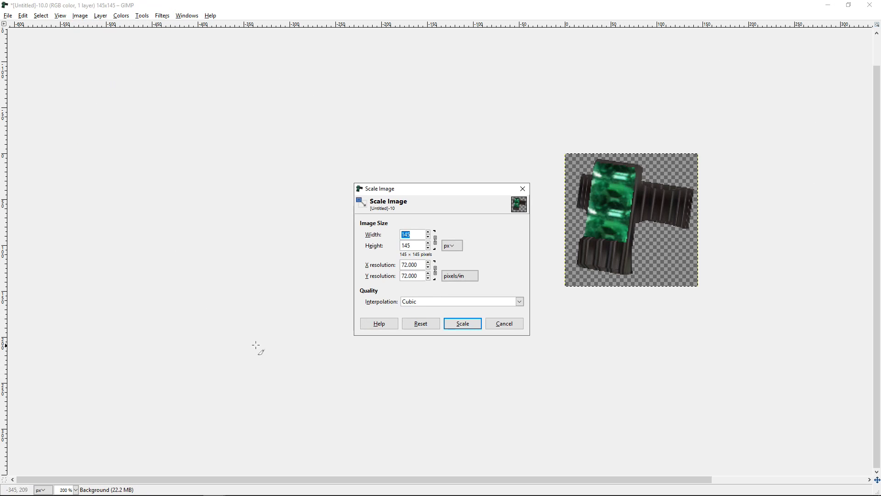
{"action": "left_click", "coordinate": [436, 244]}
{"action": "left_click_drag", "start_coordinate": [414, 235], "coordinate": [385, 234]}
{"action": "type", "text": "32"}
{"action": "left_click", "coordinate": [414, 246]}
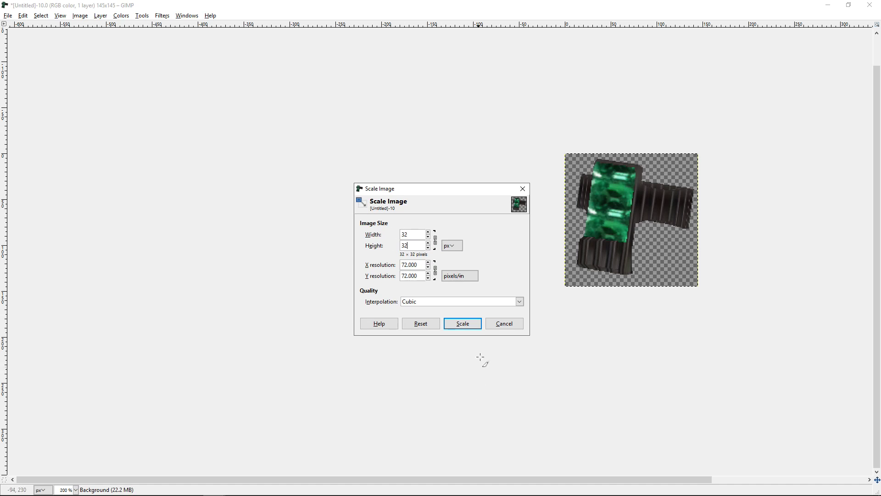
{"action": "left_click", "coordinate": [465, 322]}
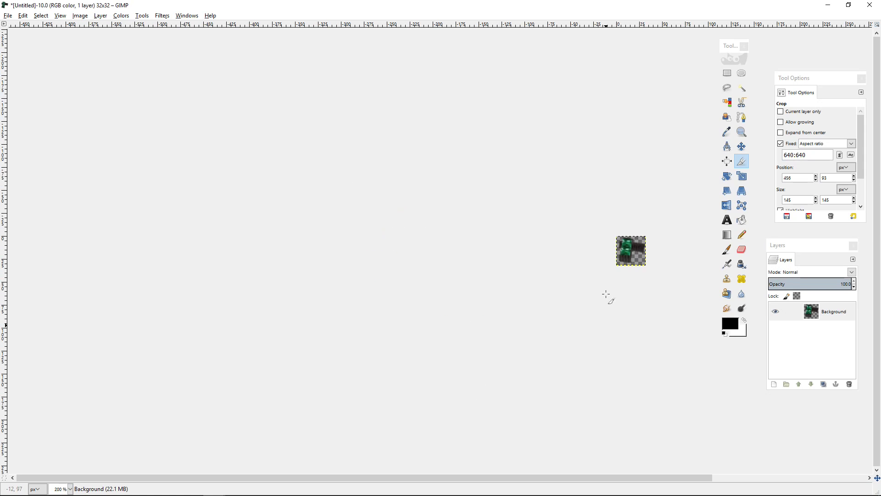
{"action": "left_click", "coordinate": [7, 16]}
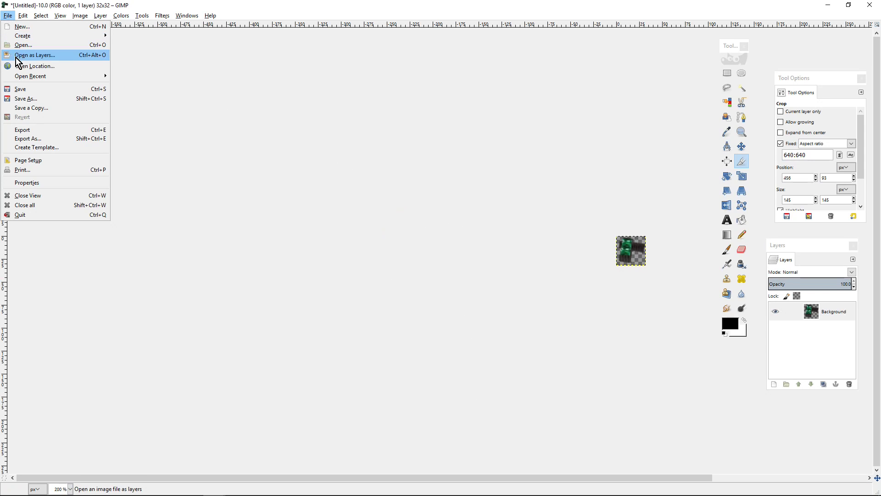
{"action": "left_click", "coordinate": [32, 97]}
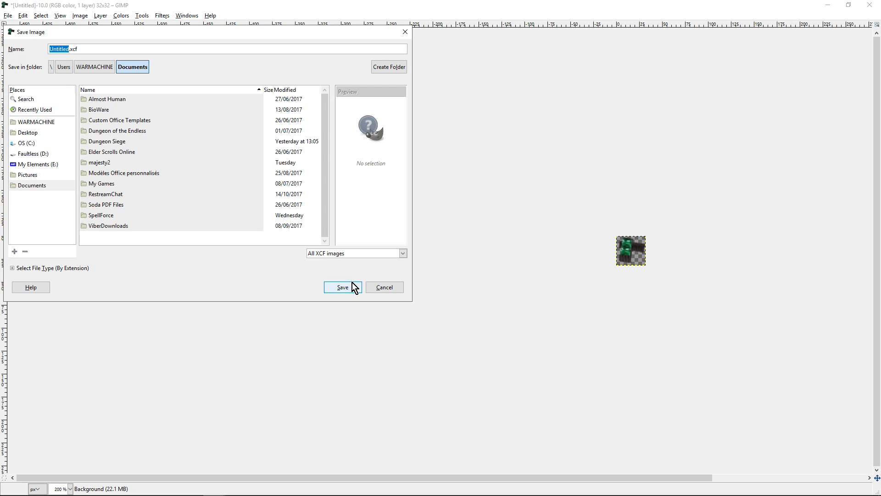
{"action": "left_click", "coordinate": [406, 34]}
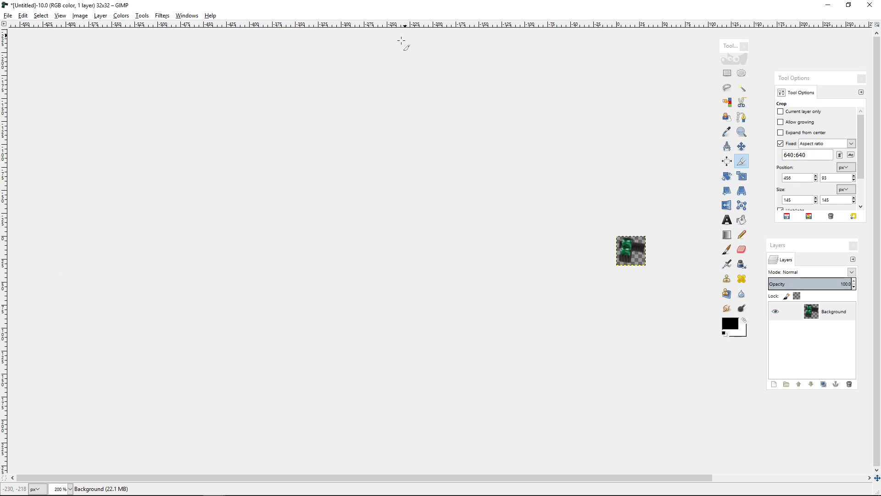
Step: Start exporting the icon and choose the folder D:\MorrowindMOD\Data Files\Icons\_Dan as the destination
{"action": "left_click", "coordinate": [9, 19]}
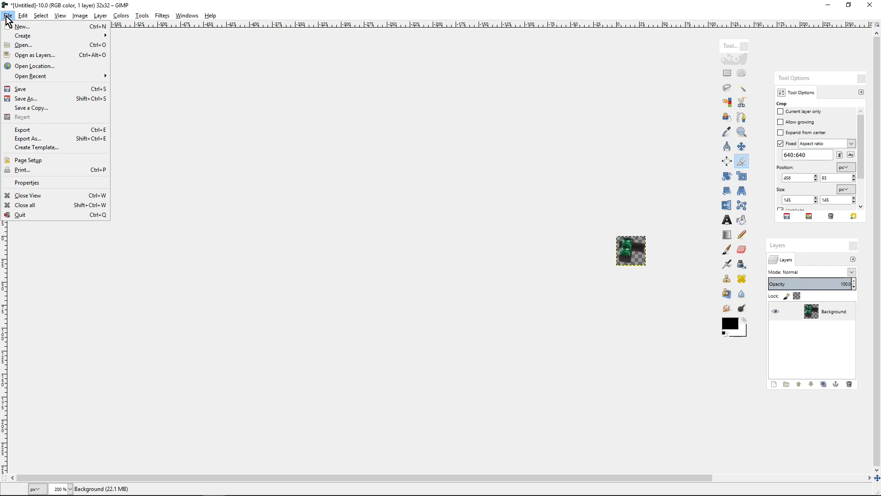
{"action": "left_click", "coordinate": [26, 138]}
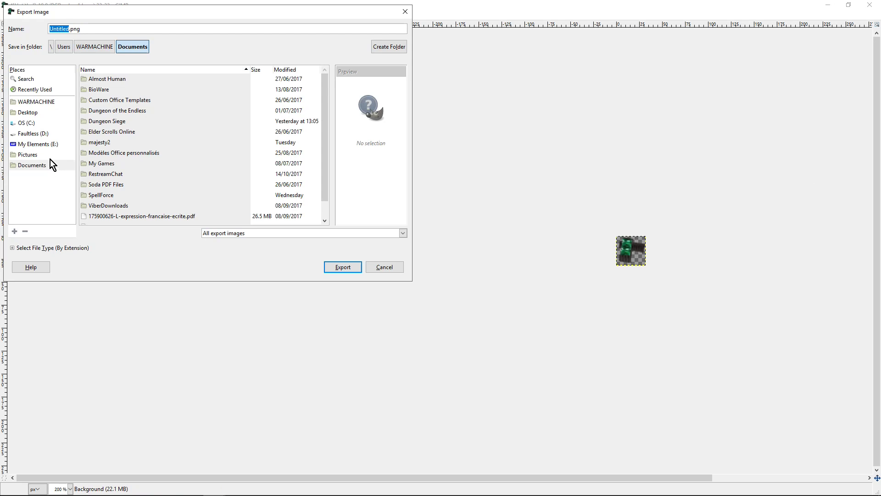
{"action": "left_click", "coordinate": [32, 134]}
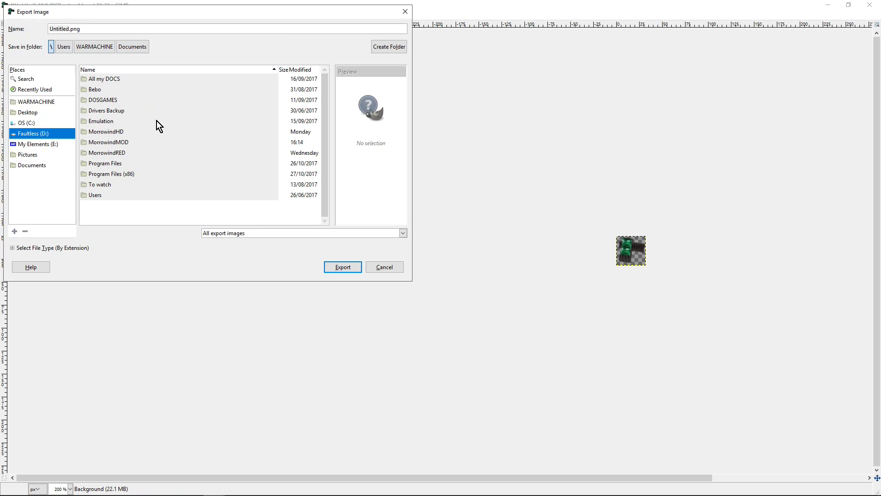
{"action": "double_click", "coordinate": [97, 143]}
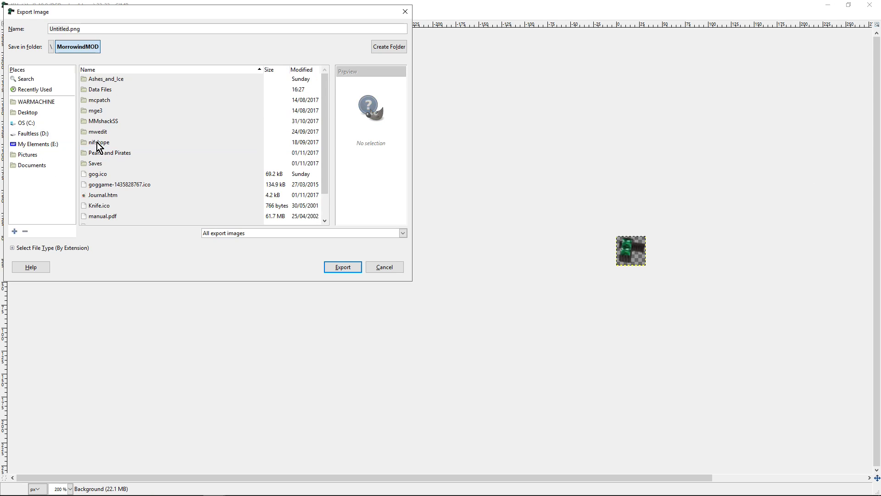
{"action": "double_click", "coordinate": [107, 91]}
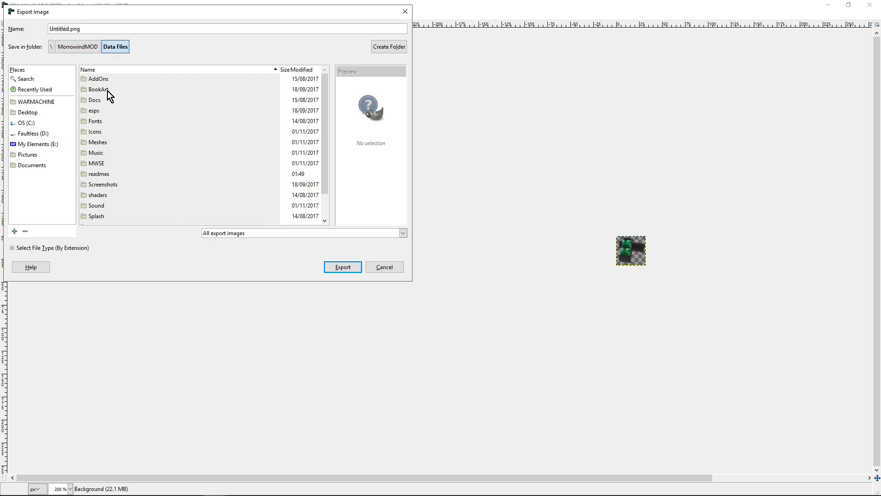
{"action": "double_click", "coordinate": [106, 133]}
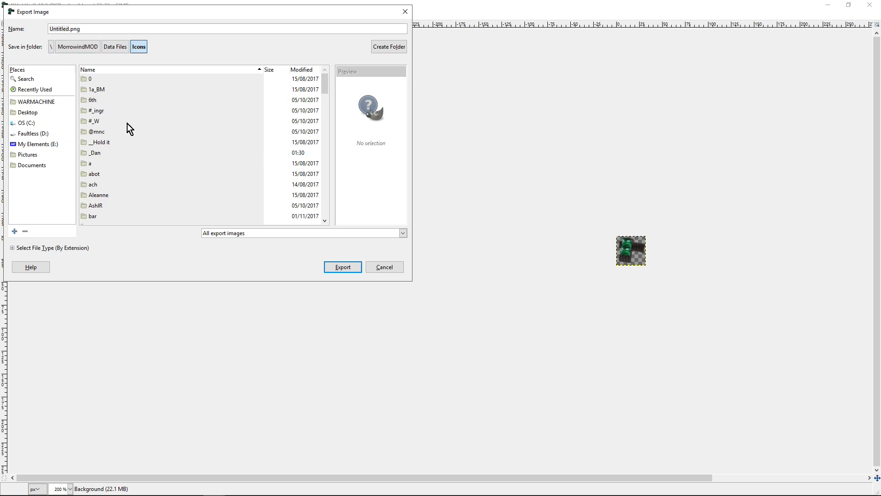
{"action": "double_click", "coordinate": [100, 153]}
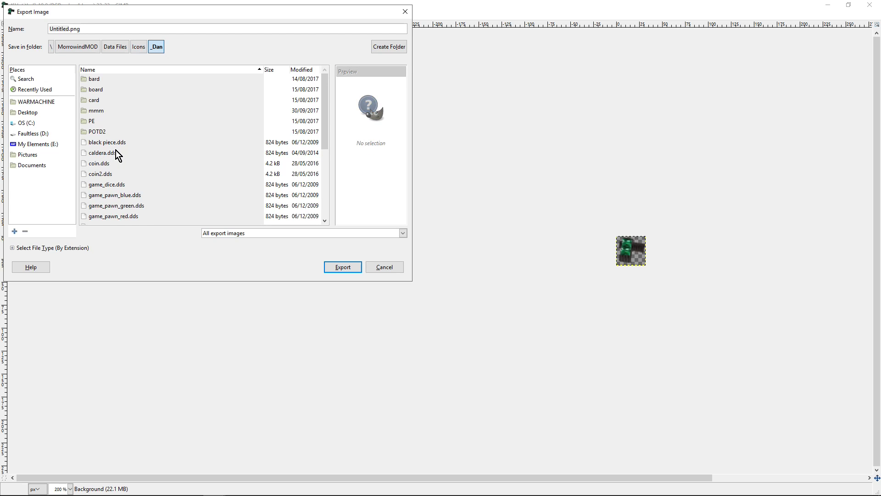
Step: Export the icon as nucciusRing.dds without compression or mipmaps, replacing the existing file
{"action": "left_click_drag", "start_coordinate": [92, 27], "coordinate": [23, 22]}
{"action": "type", "text": "nucciusRing."}
{"action": "type", "text": "dds"}
{"action": "left_click", "coordinate": [343, 267]}
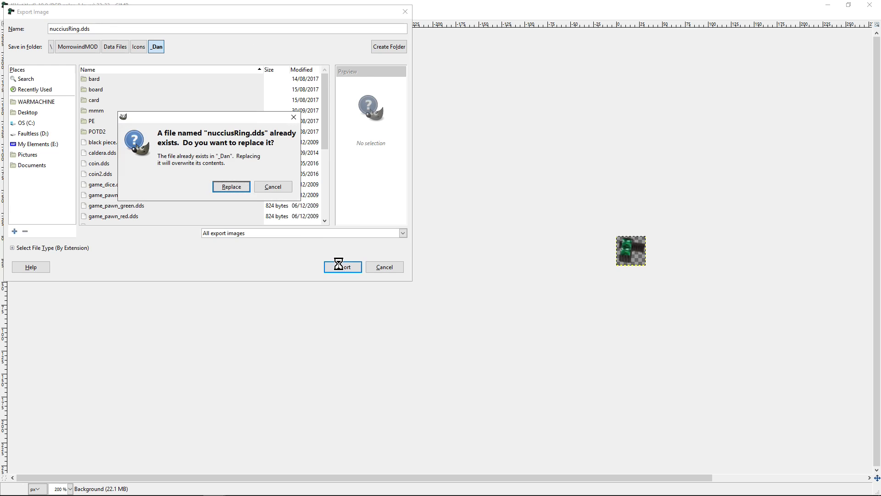
{"action": "left_click", "coordinate": [232, 186]}
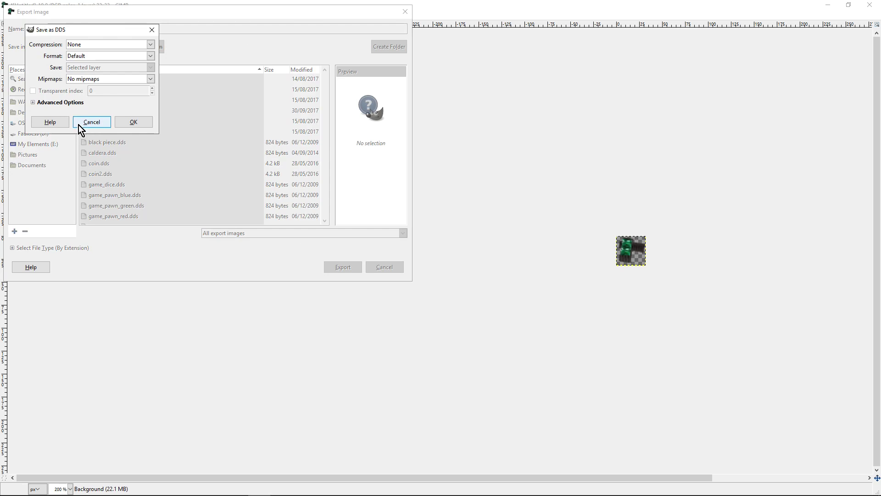
{"action": "left_click", "coordinate": [138, 123]}
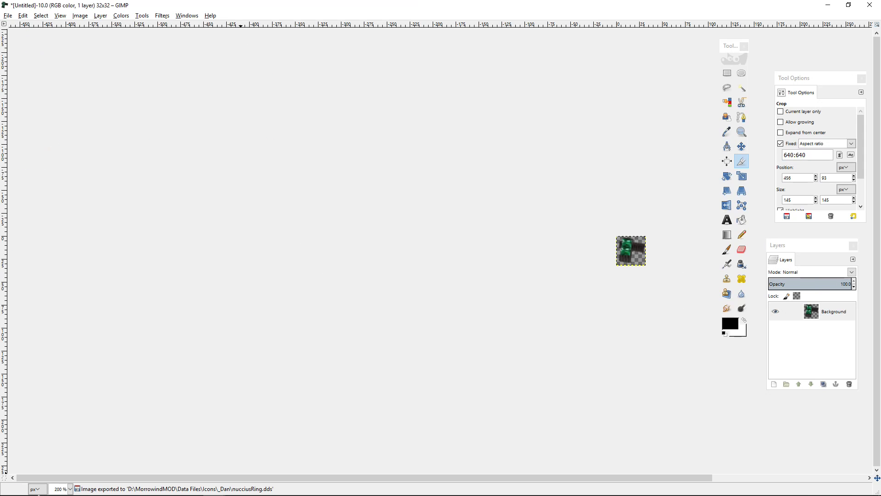
Step: Switch to TES Construction Set and open the properties of the emerald ring in the Secret Storage cell
{"action": "mouse_move", "coordinate": [101, 488]}
{"action": "left_click", "coordinate": [175, 489]}
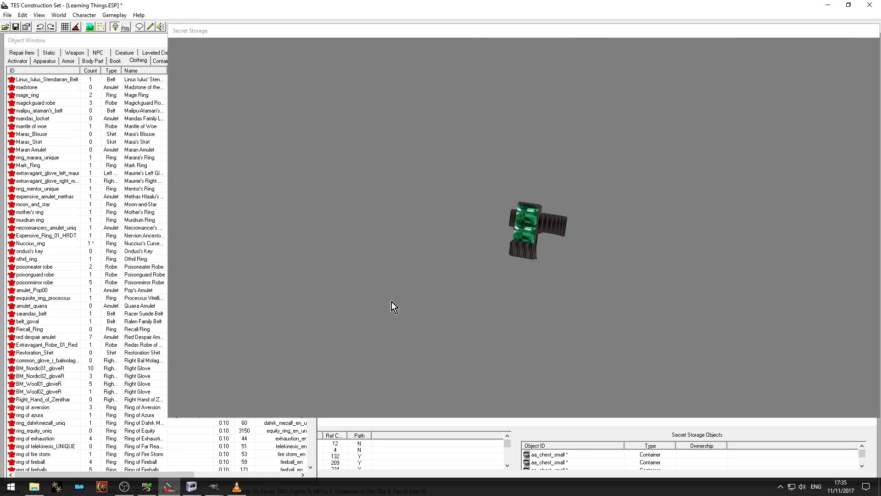
{"action": "left_click", "coordinate": [518, 235]}
{"action": "double_click", "coordinate": [518, 234]}
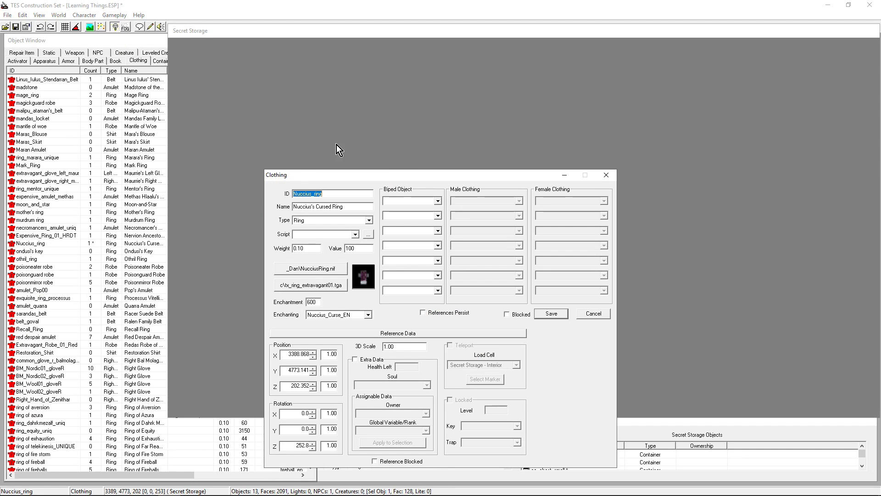
Step: Assign nucciusRing.dds from the _Dan icons folder as the ring's inventory icon and save the clothing properties
{"action": "left_click", "coordinate": [334, 287]}
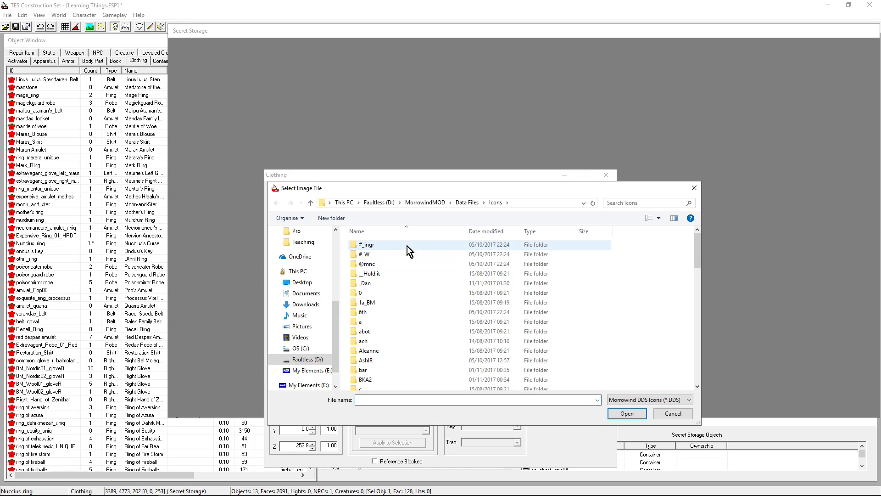
{"action": "double_click", "coordinate": [367, 284]}
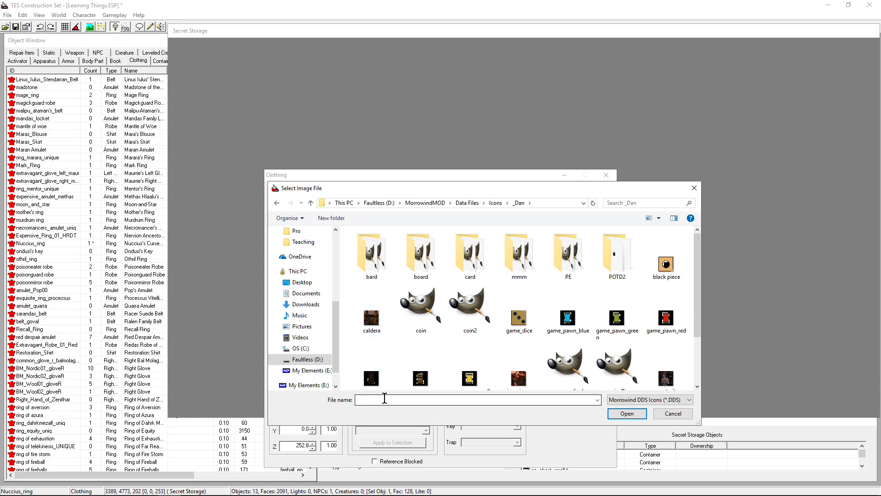
{"action": "left_click", "coordinate": [563, 326]}
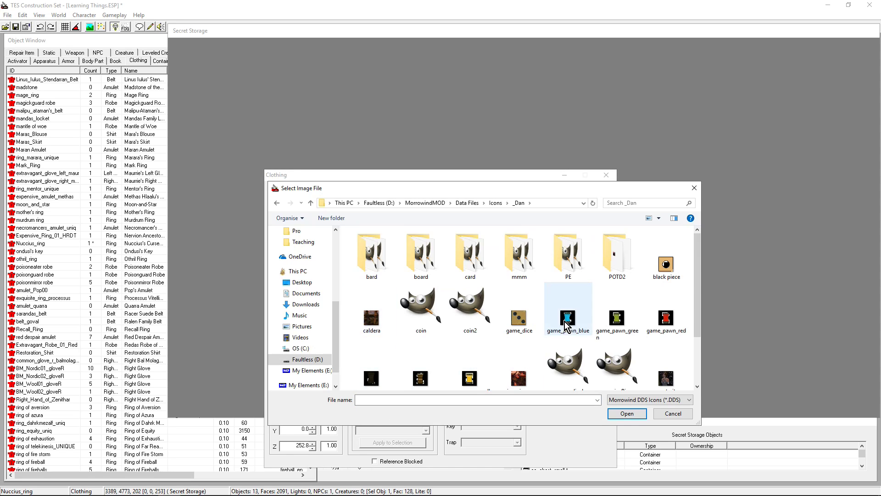
{"action": "left_click", "coordinate": [616, 324]}
{"action": "left_click", "coordinate": [660, 323]}
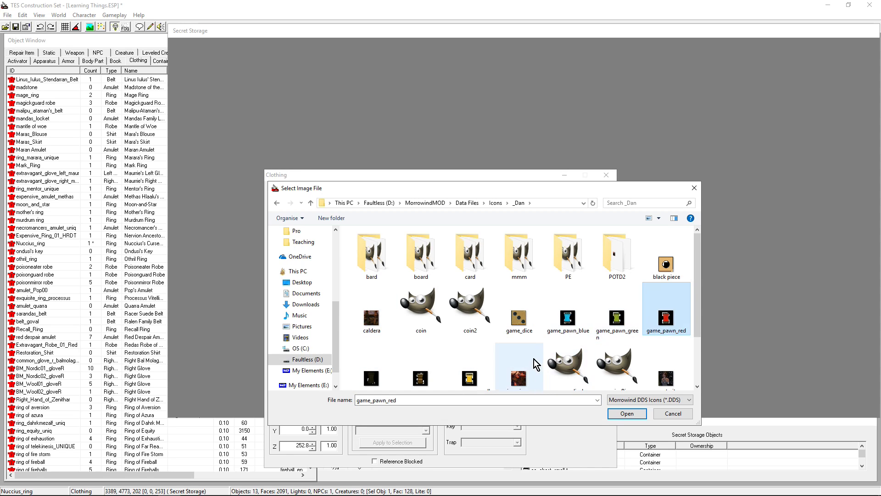
{"action": "left_click", "coordinate": [482, 377]}
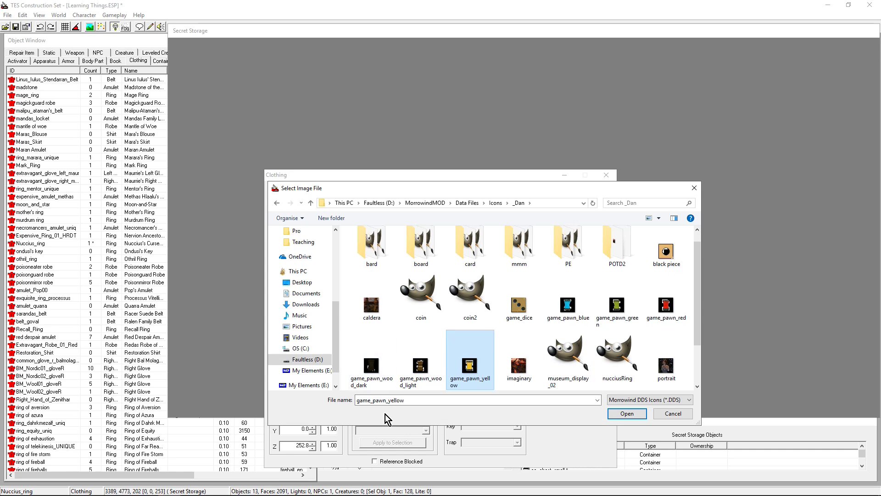
{"action": "double_click", "coordinate": [434, 400]}
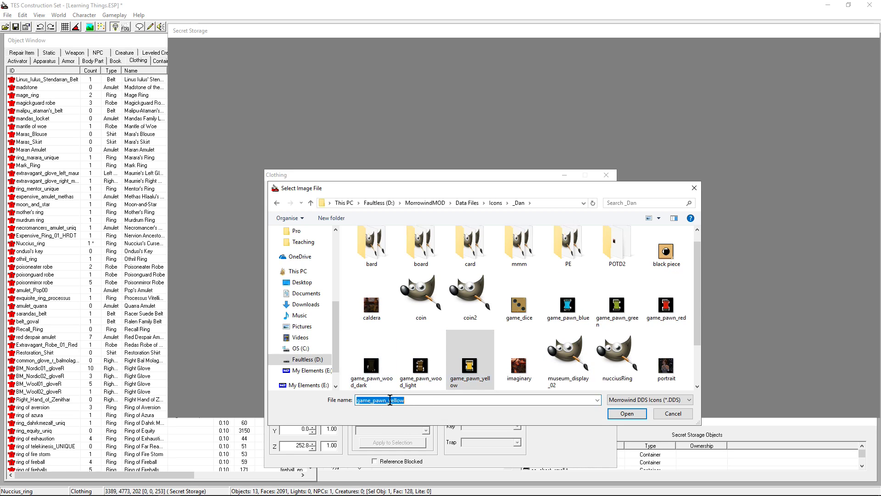
{"action": "left_click", "coordinate": [610, 349]}
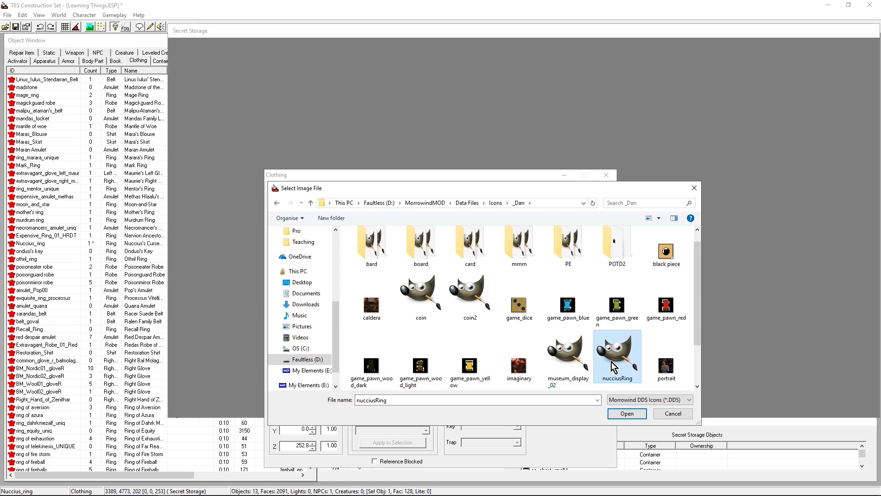
{"action": "left_click", "coordinate": [624, 415]}
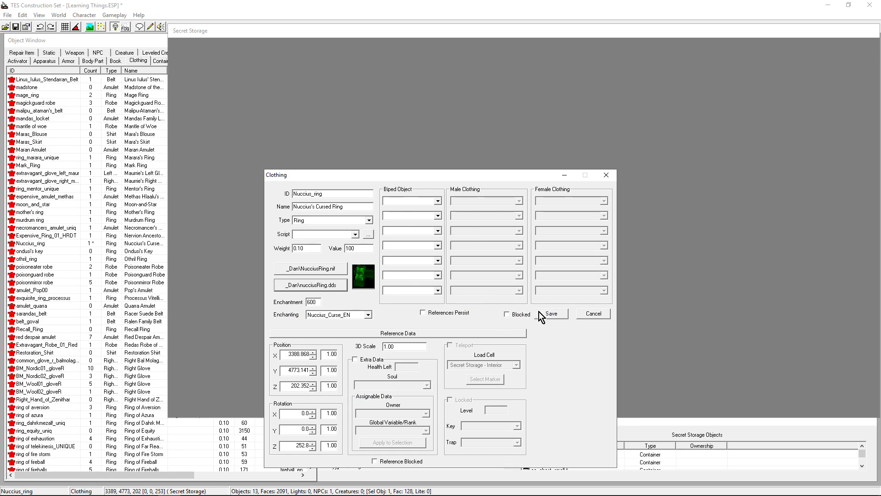
{"action": "left_click", "coordinate": [549, 317]}
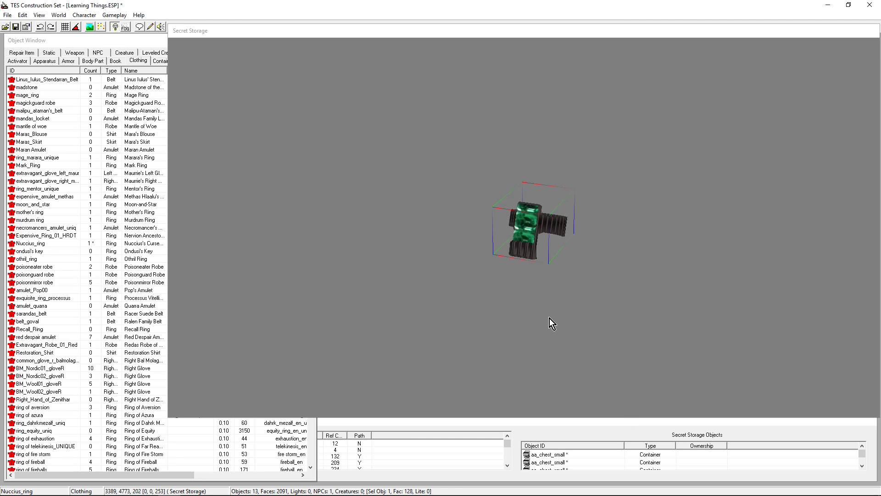
Step: Save the plugin and delete the placed emerald ring from the Secret Storage cell
{"action": "left_click", "coordinate": [16, 26]}
{"action": "key", "text": "Delete"}
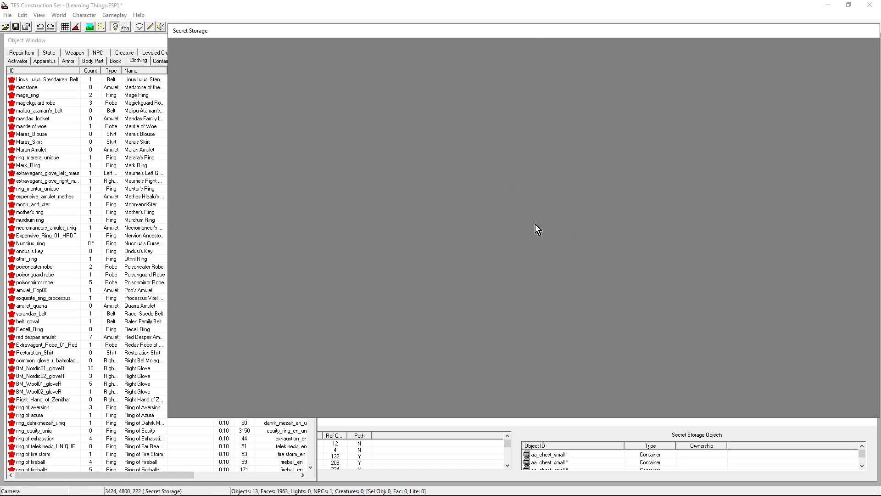
Step: Bring an aa_chest_small container into view in the Secret Storage cell, showing the whole room
{"action": "double_click", "coordinate": [549, 453]}
{"action": "scroll", "coordinate": [505, 288], "scroll_direction": "down", "scroll_amount": 3}
{"action": "scroll", "coordinate": [506, 288], "scroll_direction": "down", "scroll_amount": 5}
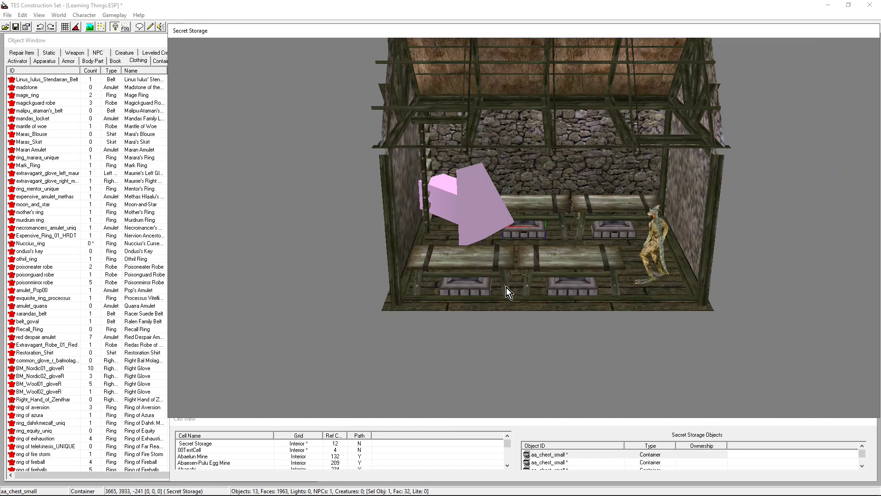